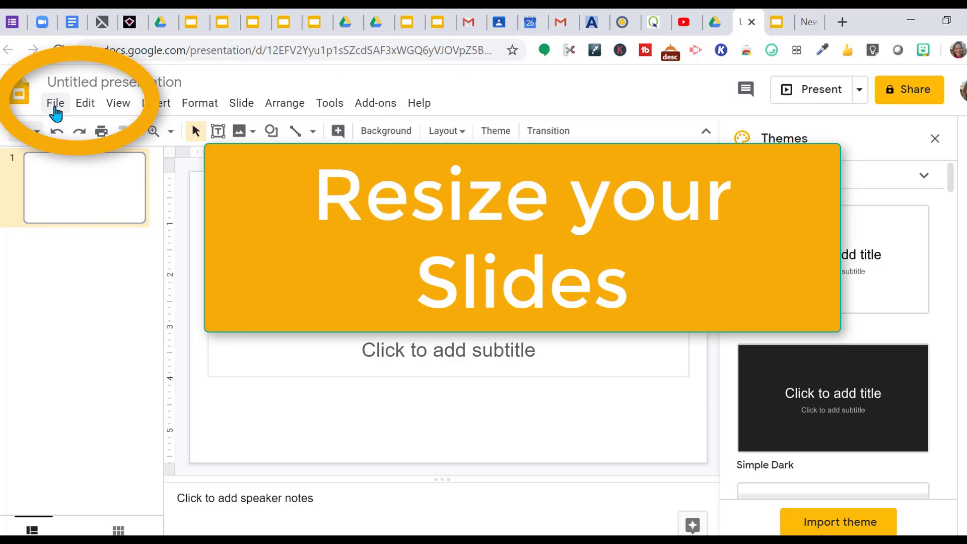
Step: In Page setup, set a Custom slide size of 8.5 wide by 11 high in inches
left_click(55, 106)
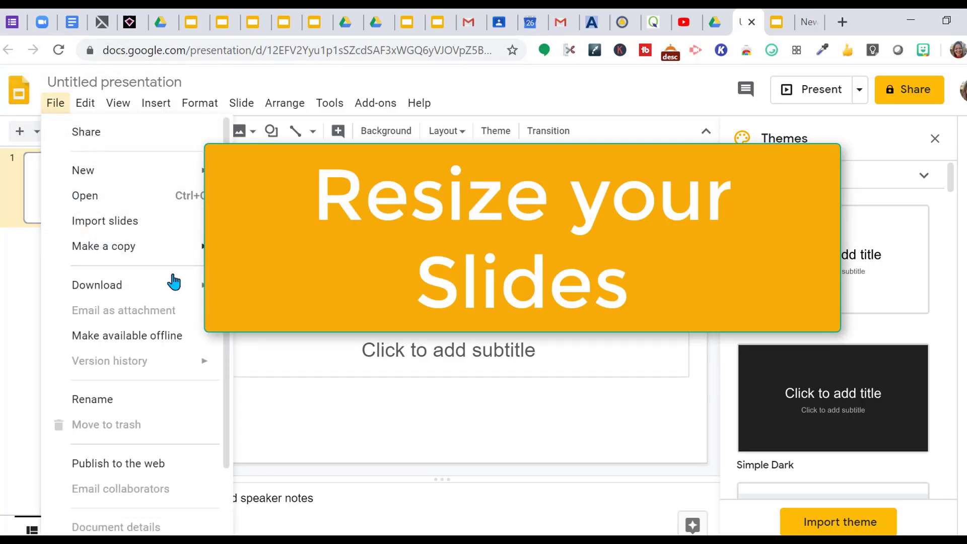
mouse_move(210, 289)
scroll(228, 272, "down", 1)
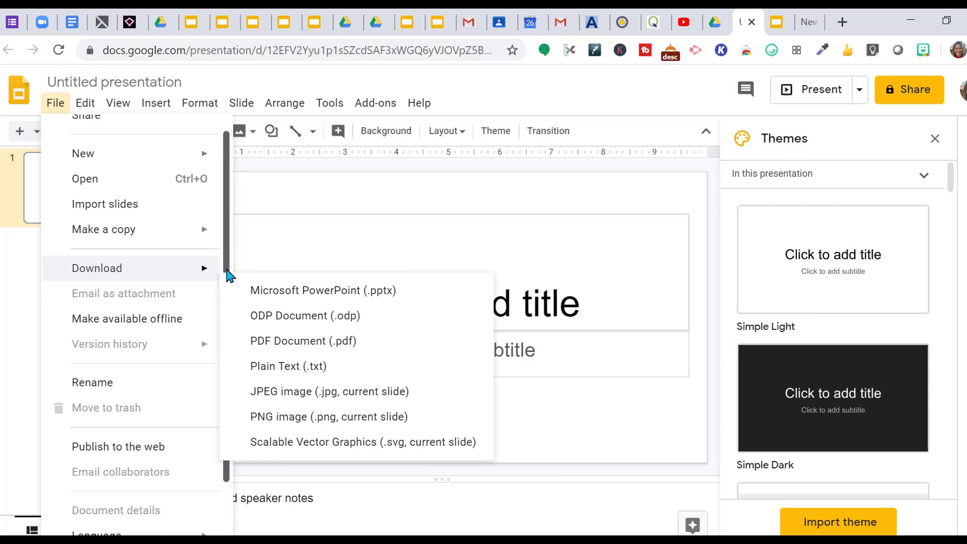
scroll(227, 274, "down", 2)
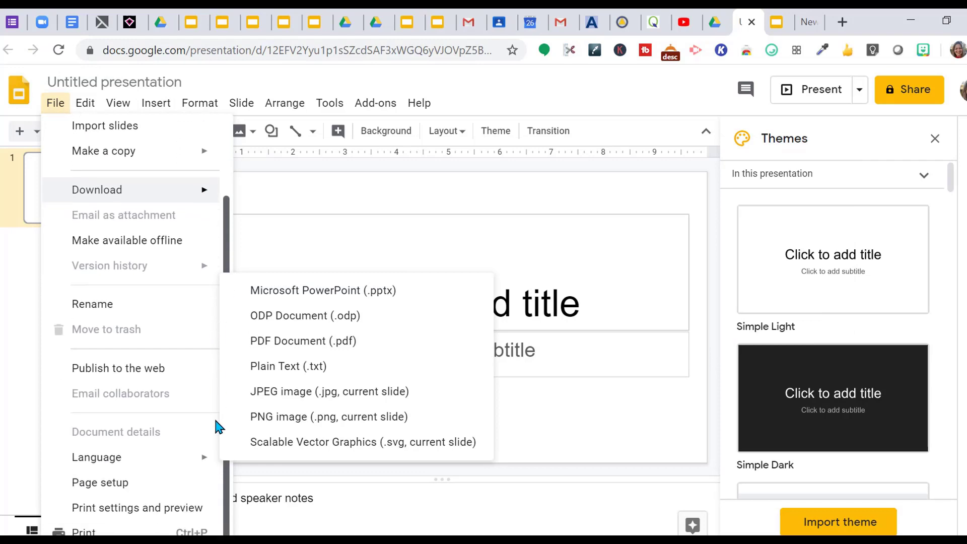
left_click(120, 487)
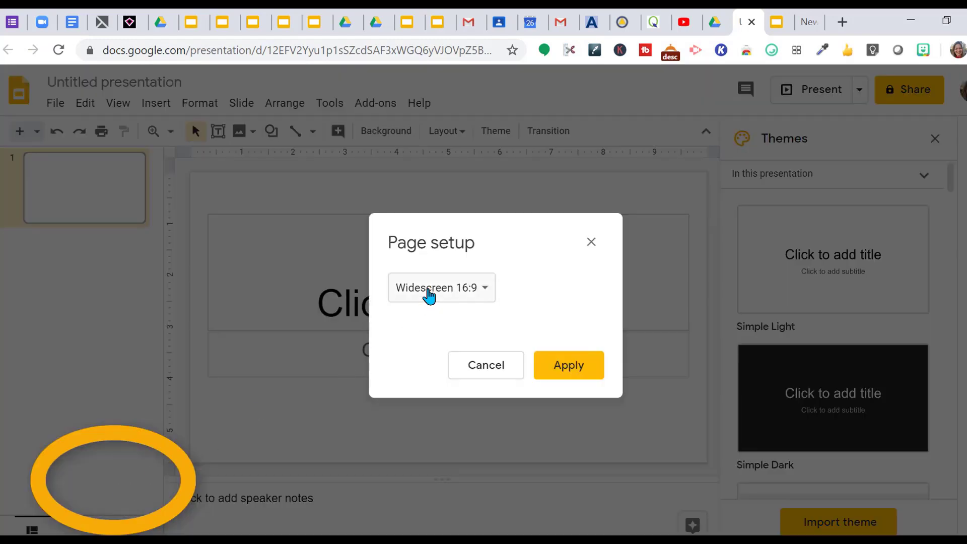
left_click(429, 295)
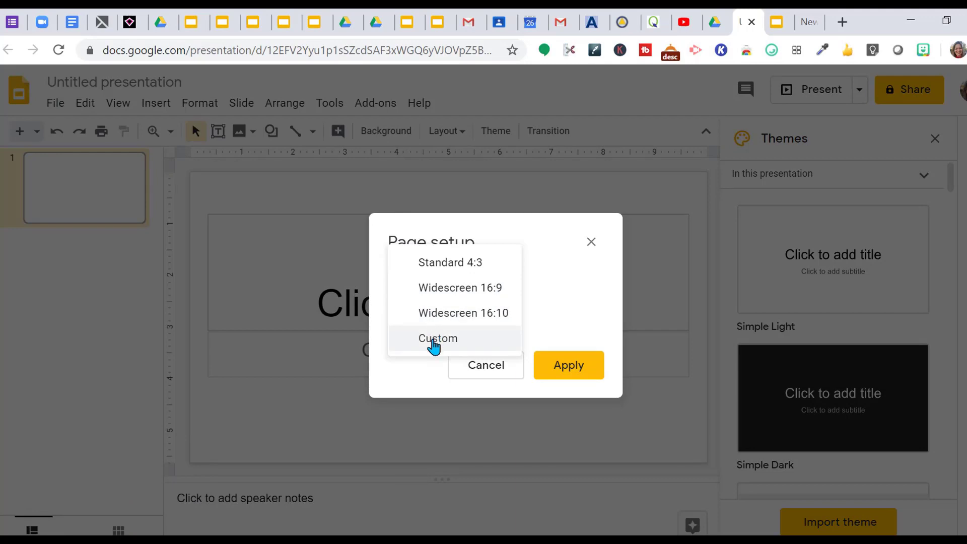
left_click(433, 338)
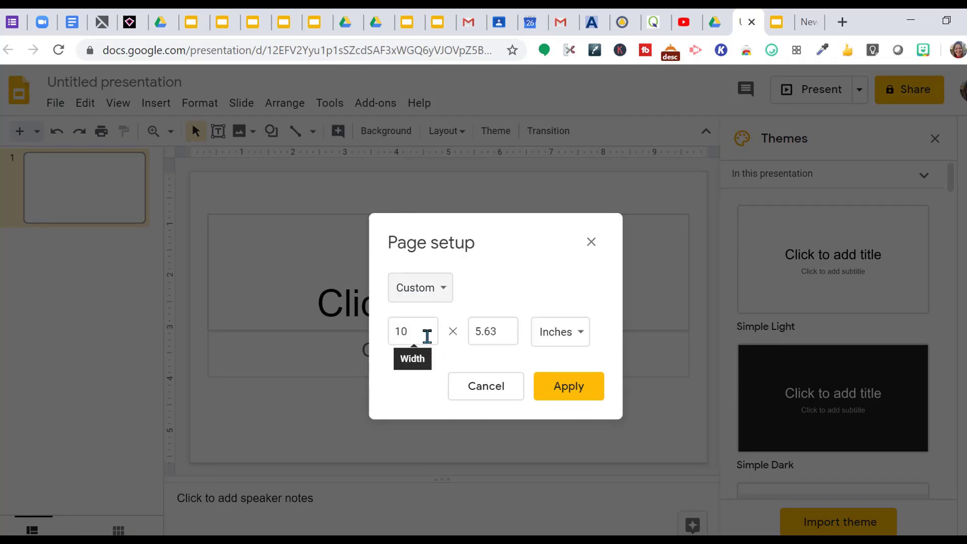
left_click(419, 332)
key("BackSpace")
key("BackSpace")
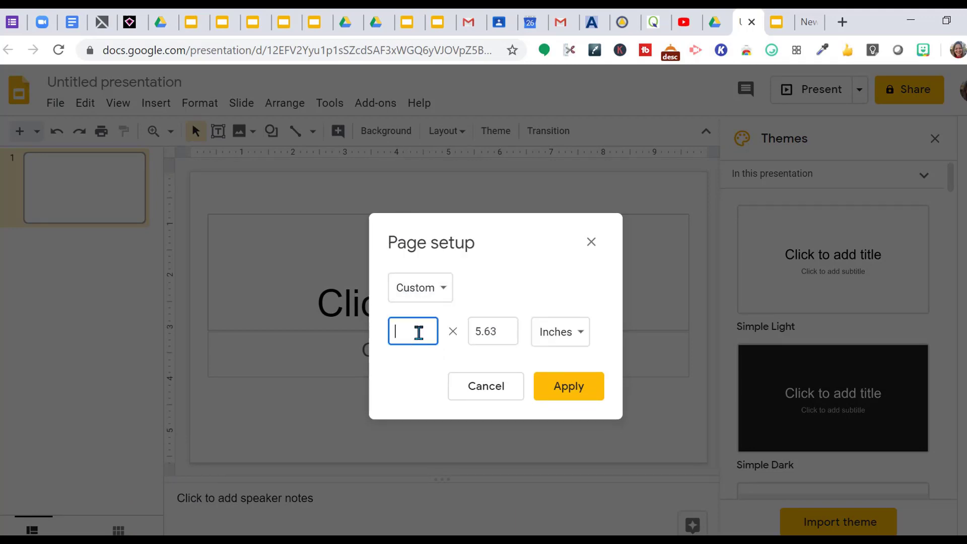
type("8.5")
key("Tab")
type("11")
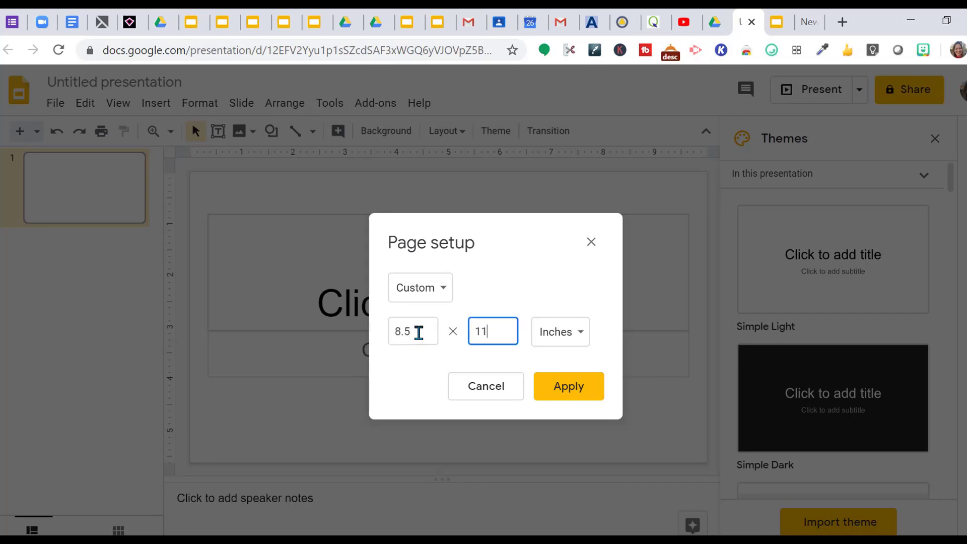
key("Return")
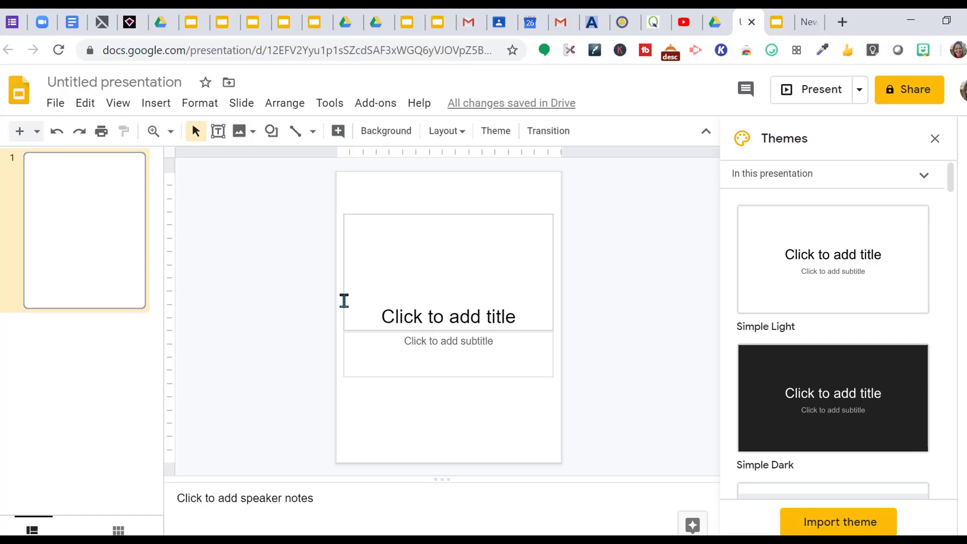
Step: Switch Page setup units to pixels and apply a 1920 × 1080 slide size
left_click(55, 104)
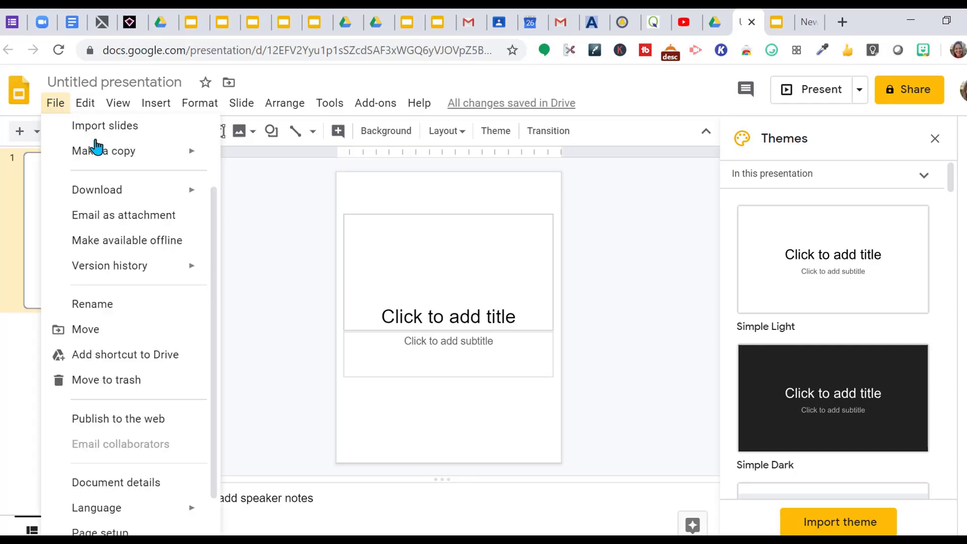
scroll(216, 378, "down", 1)
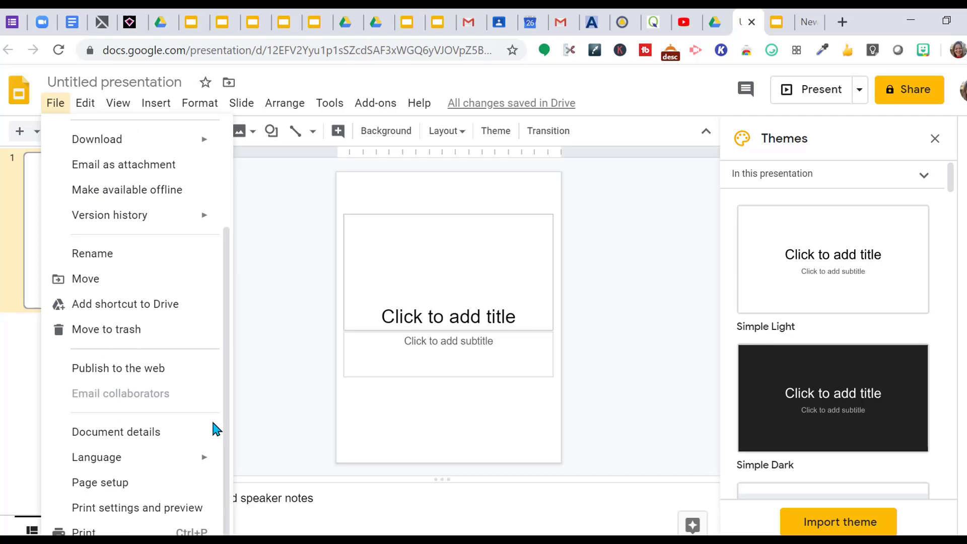
left_click(151, 482)
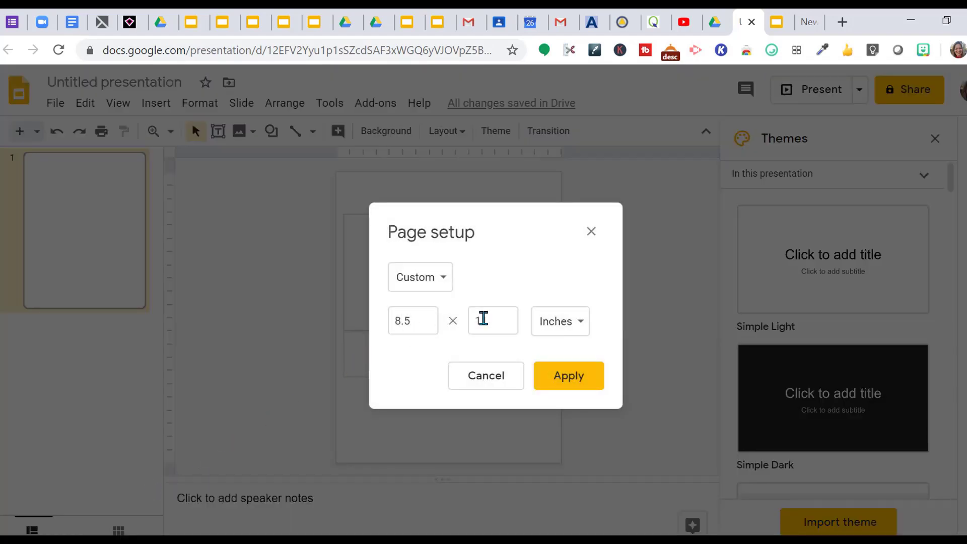
left_click(562, 323)
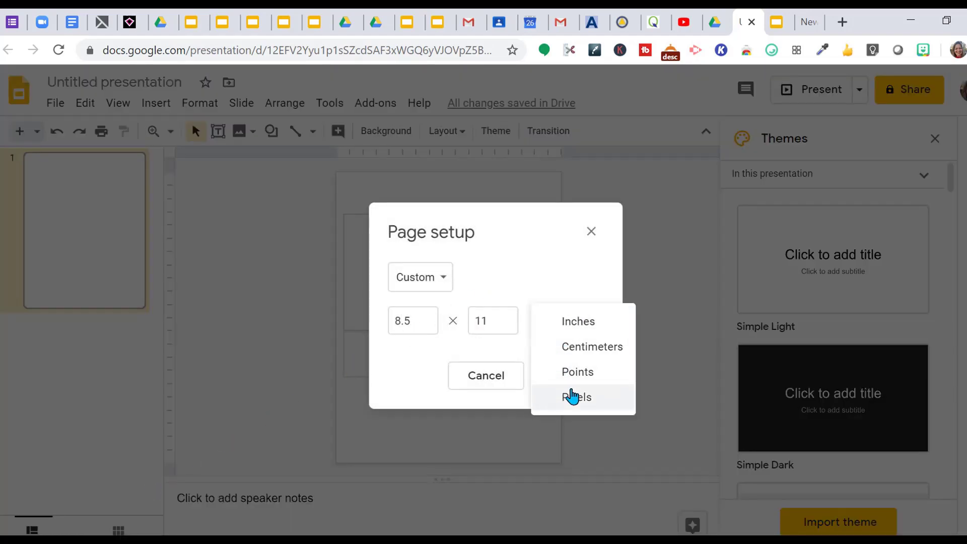
left_click(572, 396)
left_click(411, 323)
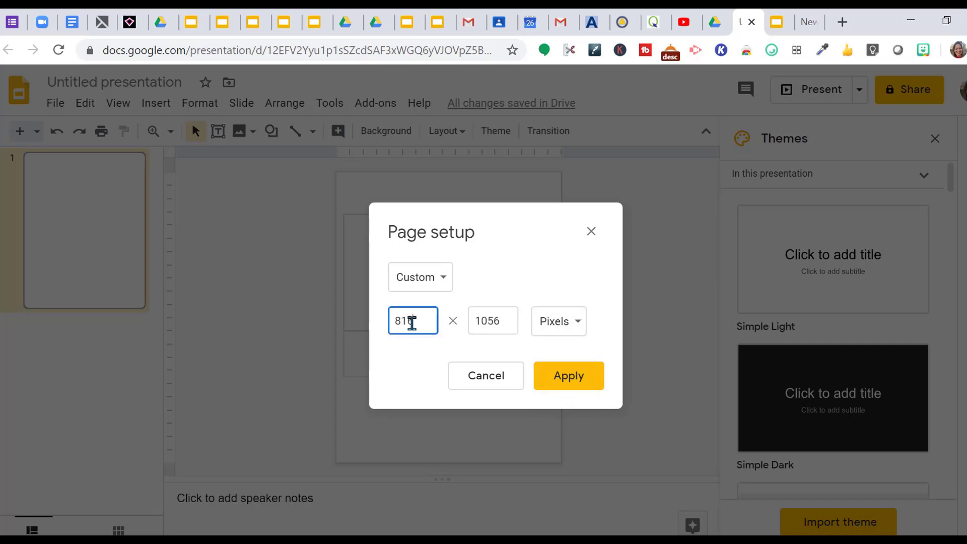
key("BackSpace")
key("BackSpace")
type("1920")
key("Tab")
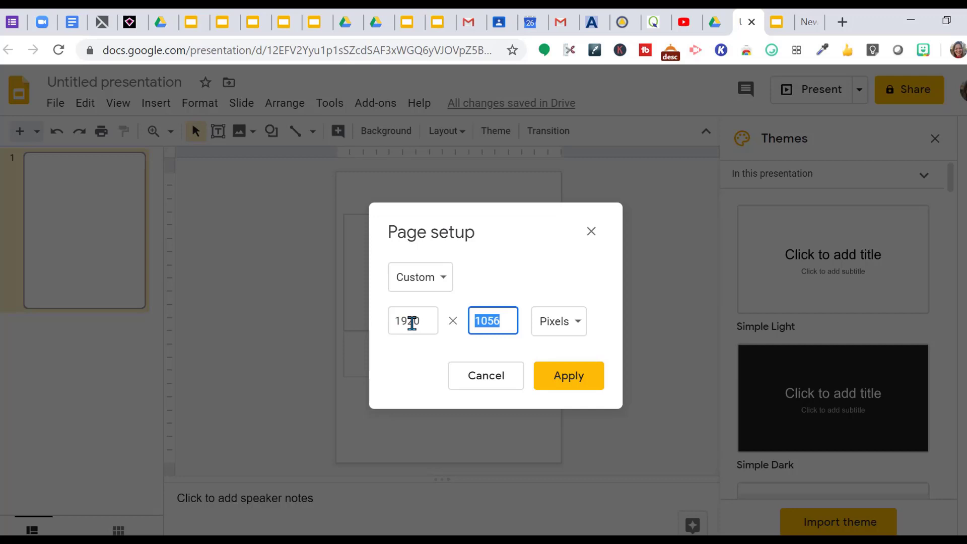
type("1080")
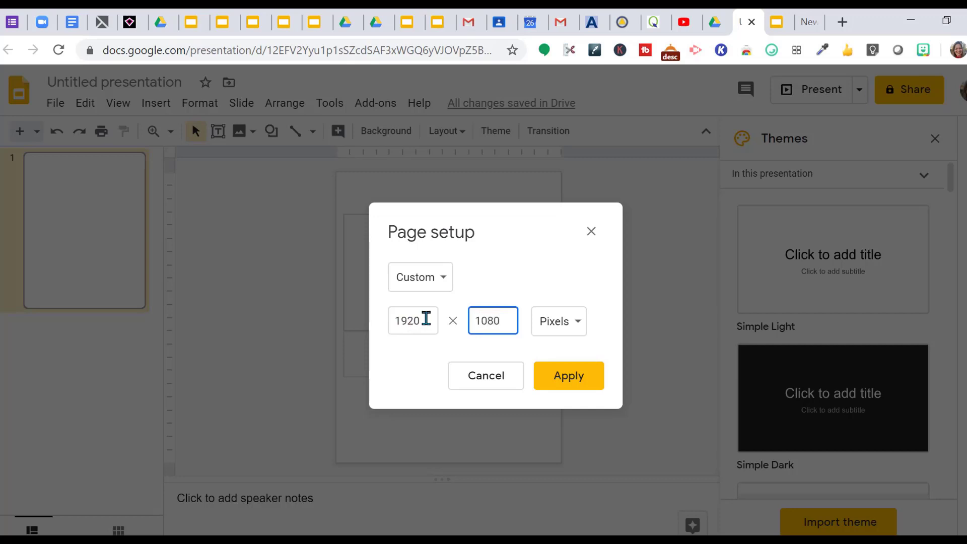
left_click(567, 389)
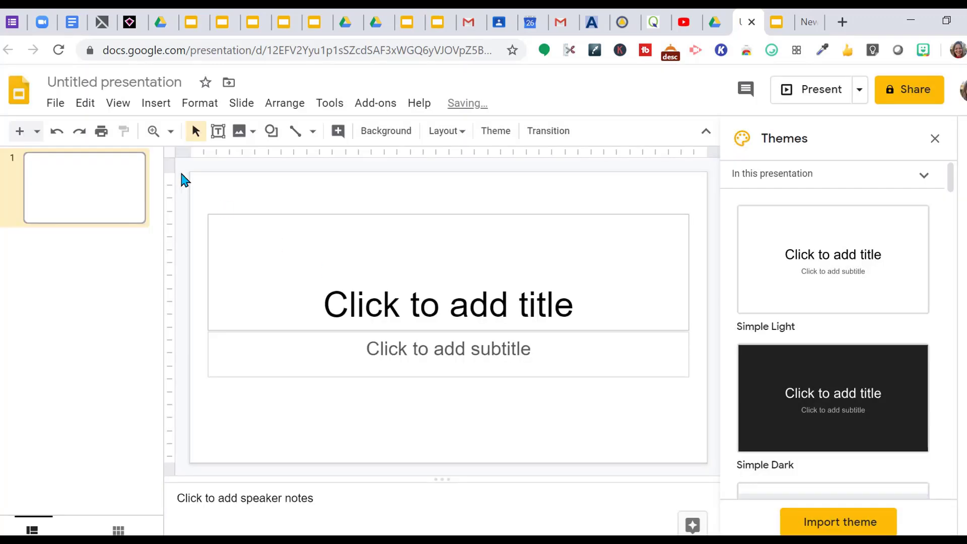
Step: Box-select the title and subtitle placeholders and delete them
left_click_drag(205, 186, 375, 432)
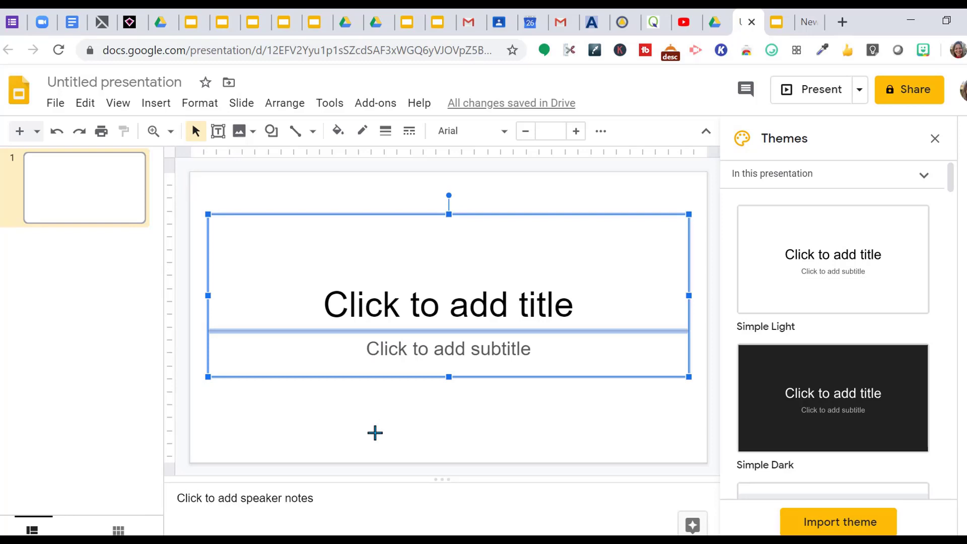
key("Delete")
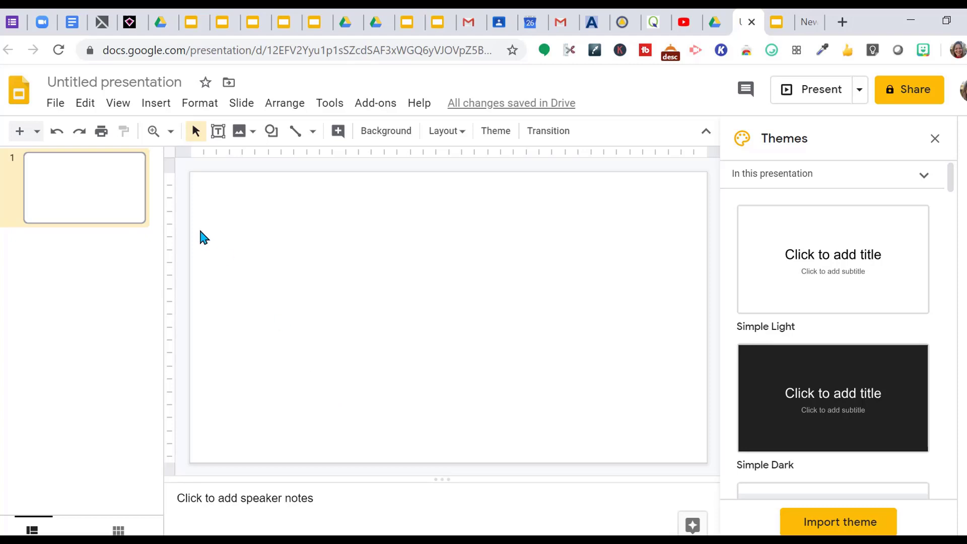
Step: Set the slide background to the grey wall and wooden floor image
left_click(157, 111)
right_click(465, 314)
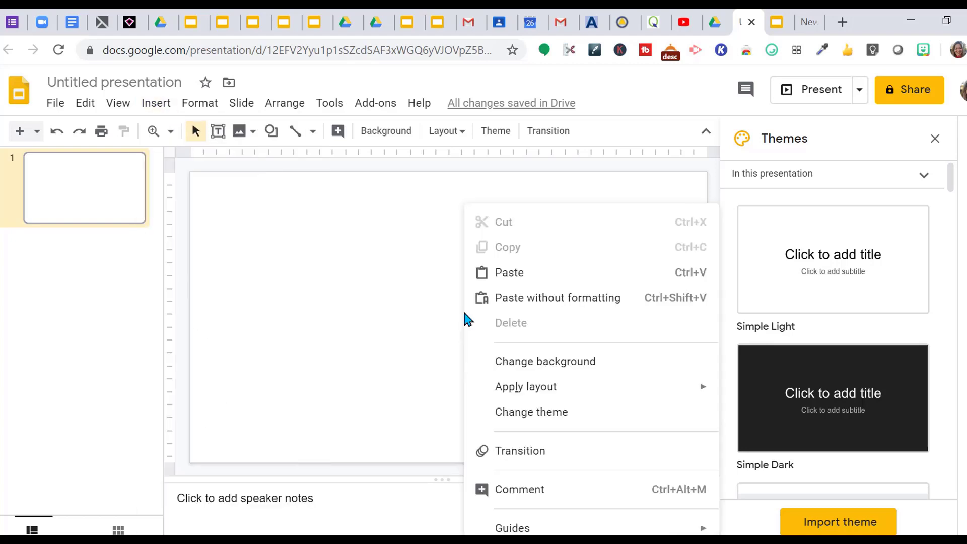
left_click(517, 361)
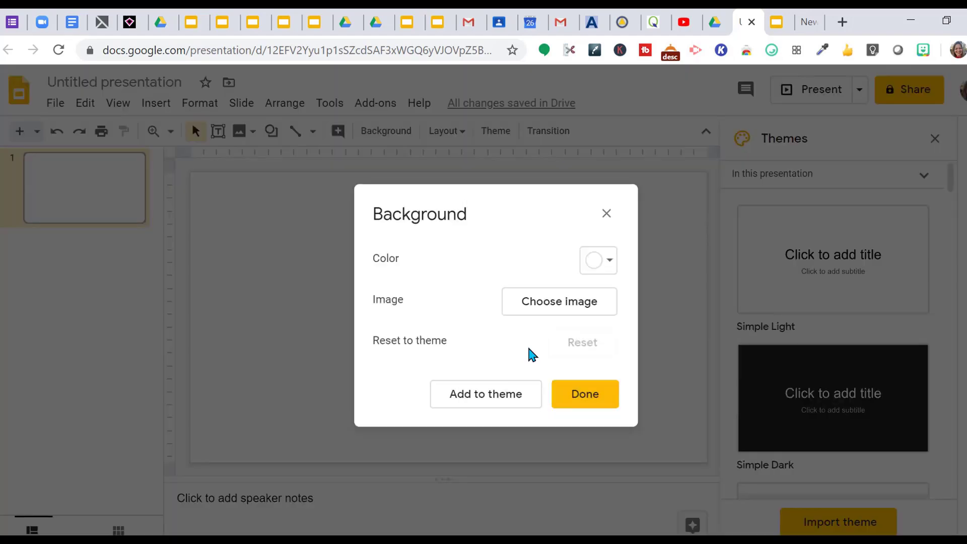
left_click(580, 312)
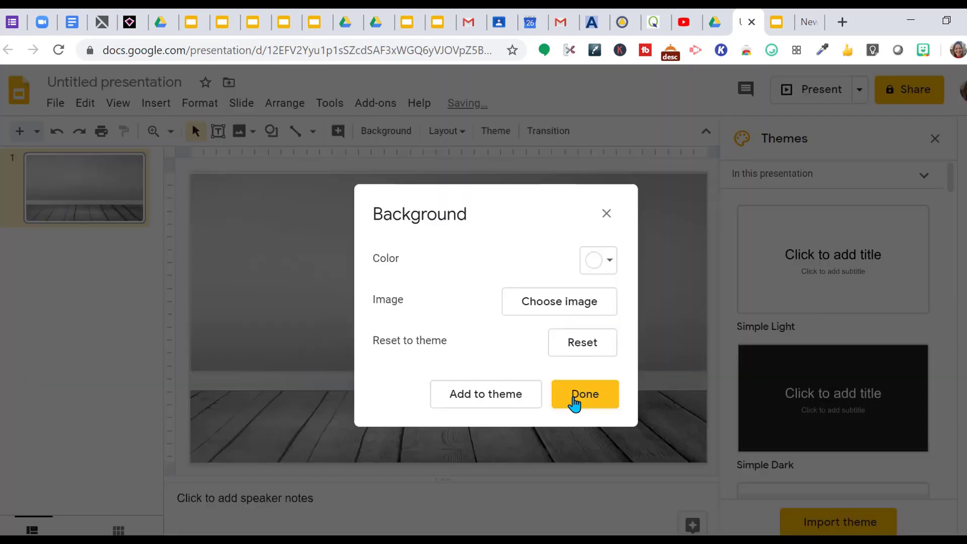
left_click(578, 401)
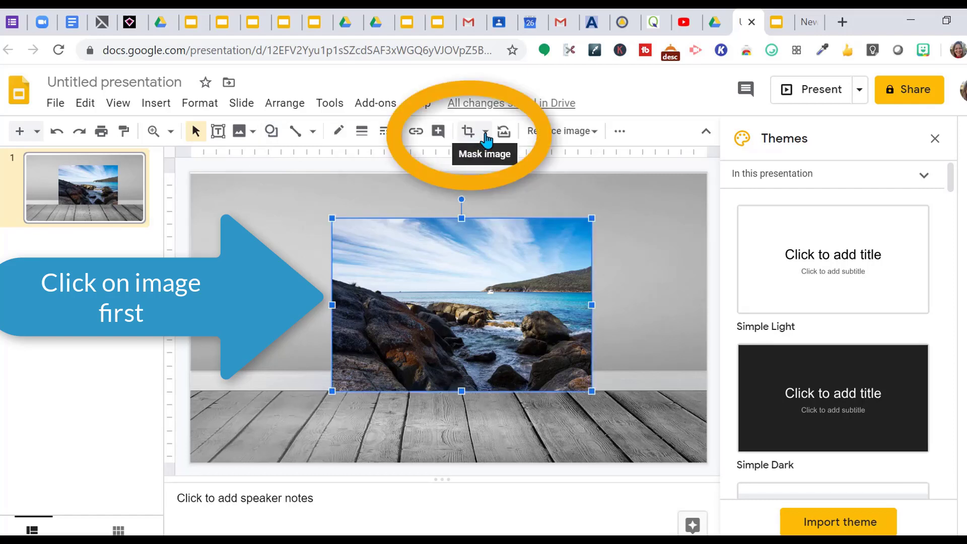
Step: Mask the seashore photo into a heart shape
left_click(485, 134)
mouse_move(522, 165)
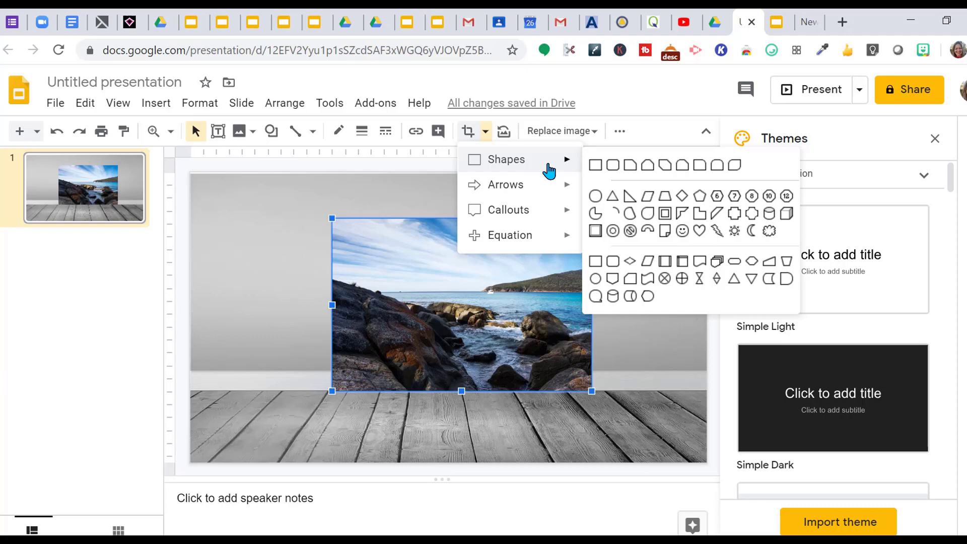
left_click(699, 231)
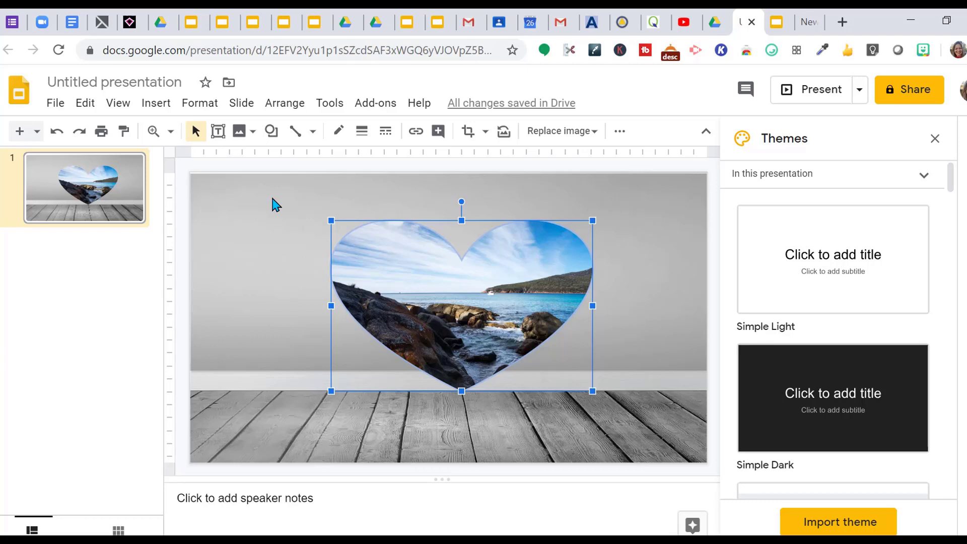
Step: Give the heart an 8px border, shrink it to the upper right, and insert the couch image
left_click(362, 131)
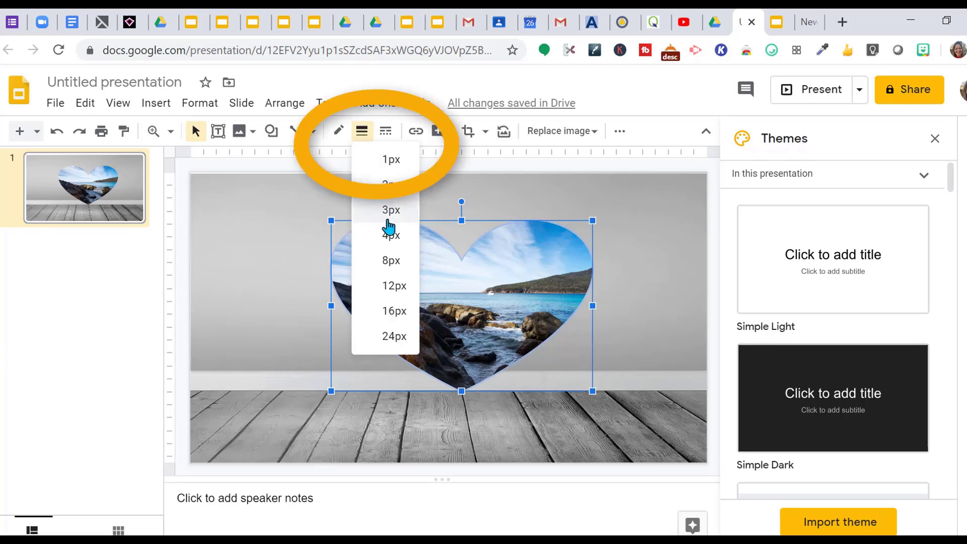
left_click(390, 260)
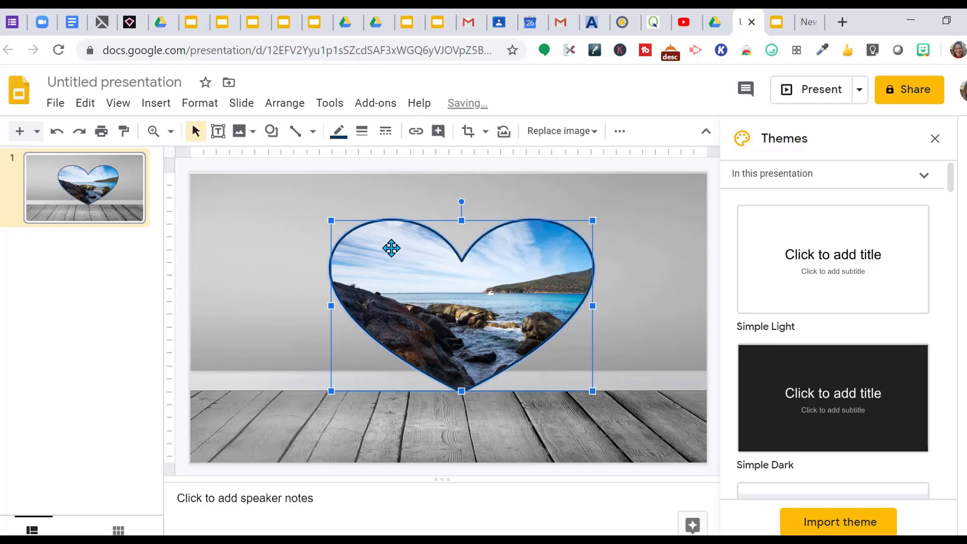
left_click(362, 132)
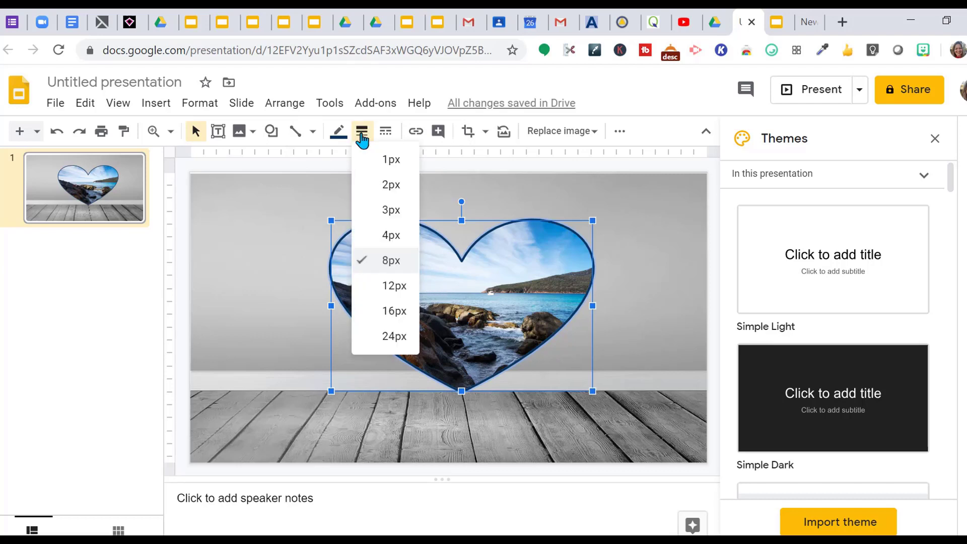
left_click_drag(413, 328, 605, 255)
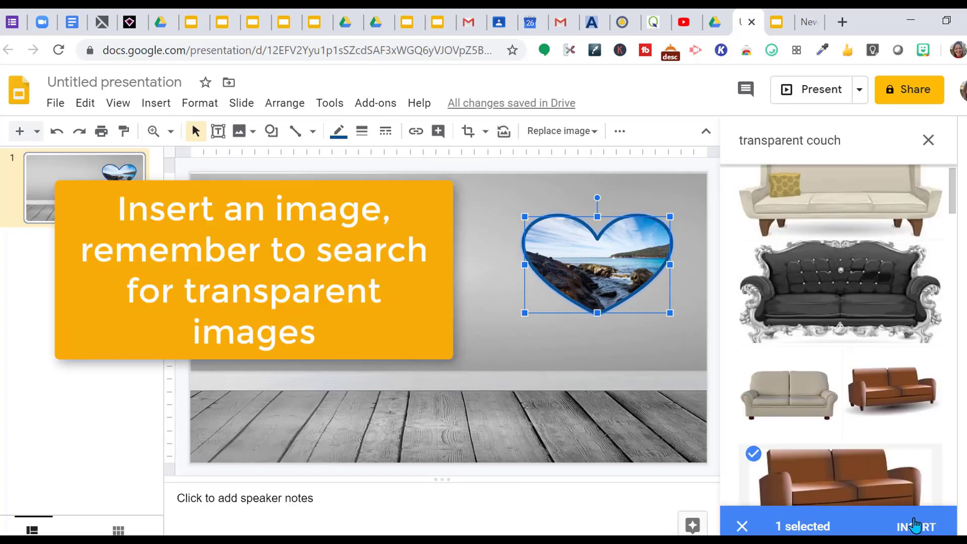
left_click(914, 526)
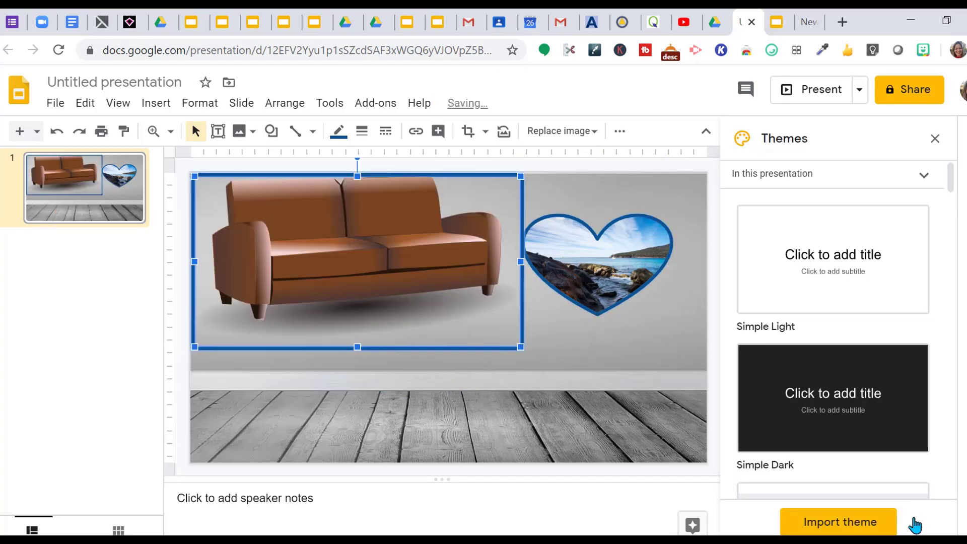
Step: Shrink the couch and set it down on the wooden floorboards
left_click_drag(292, 257, 292, 354)
left_click_drag(524, 283, 475, 308)
left_click_drag(366, 369, 397, 374)
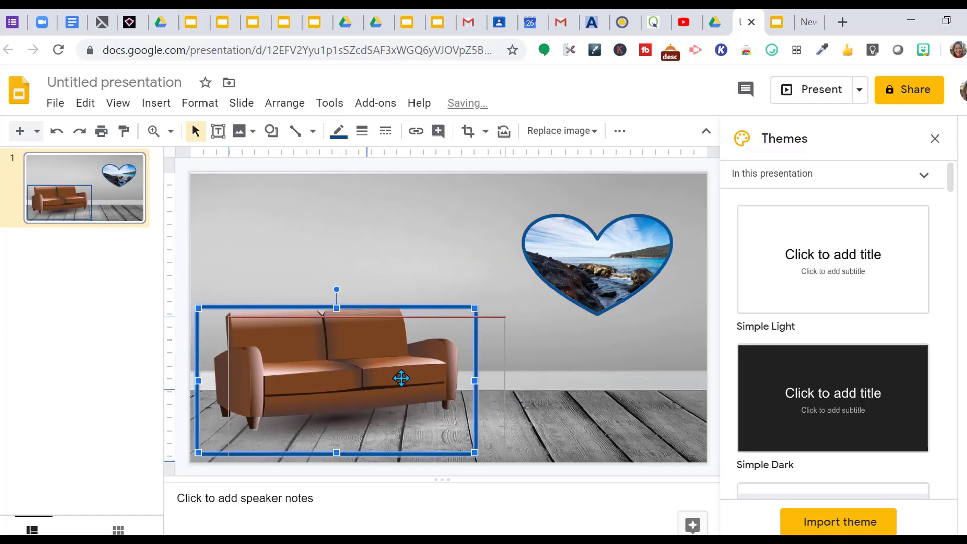
left_click_drag(401, 378, 401, 385)
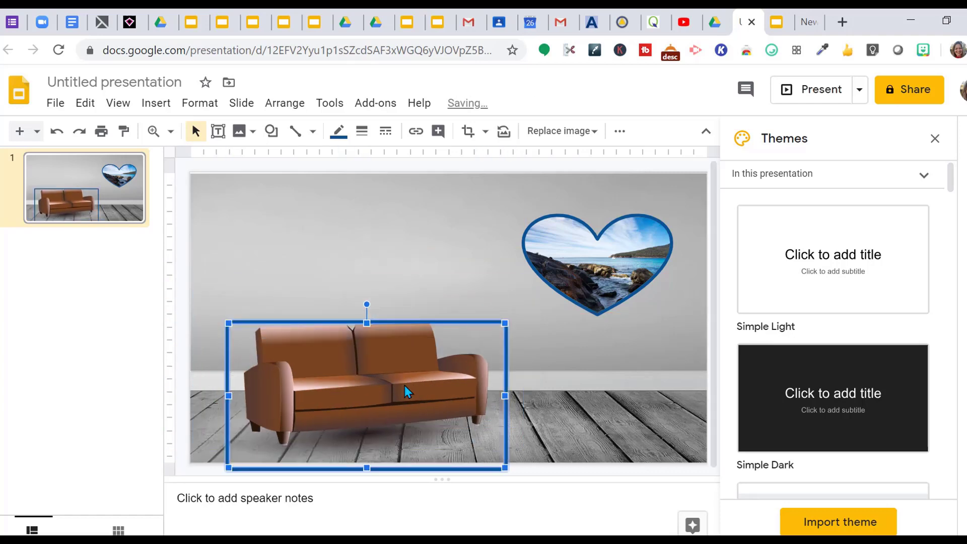
Step: Recolor the couch grey with the Light 1 preset in Format options
right_click(406, 391)
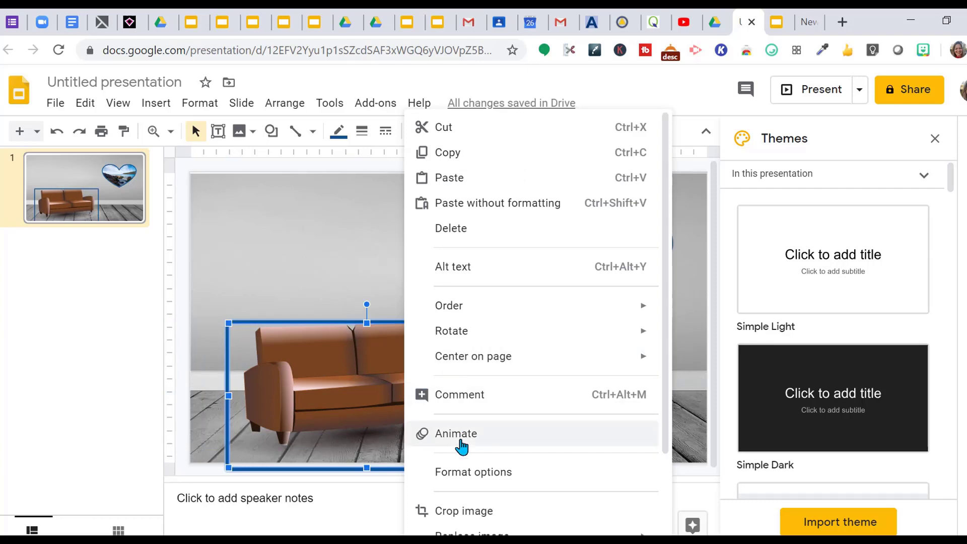
left_click(470, 473)
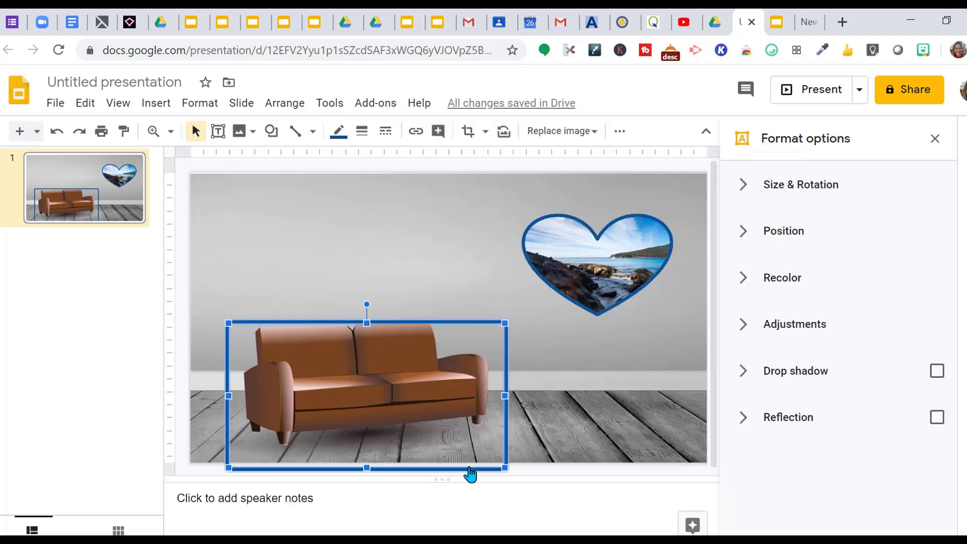
left_click(747, 291)
left_click(930, 322)
left_click(775, 366)
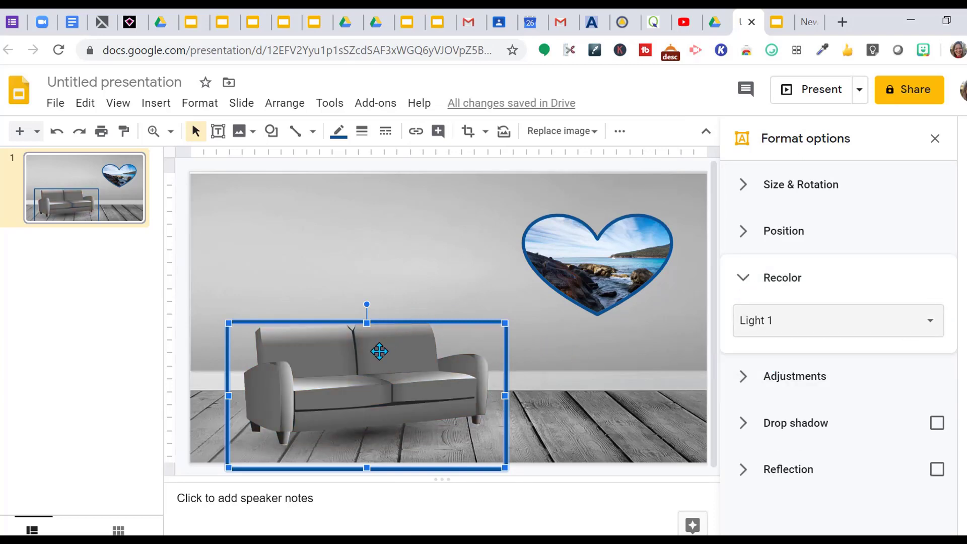
Step: Nudge the couch slightly left and make its border transparent
left_click_drag(379, 350, 357, 350)
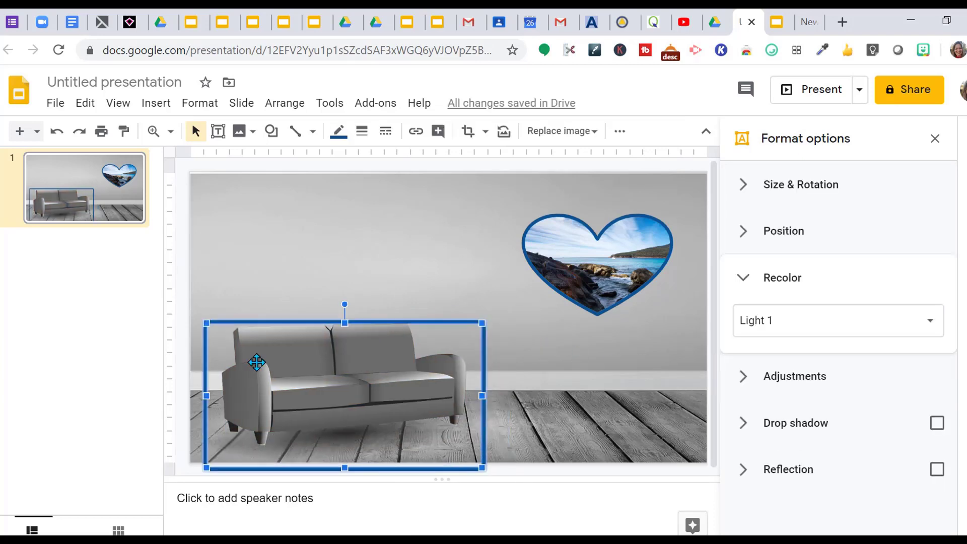
left_click(338, 140)
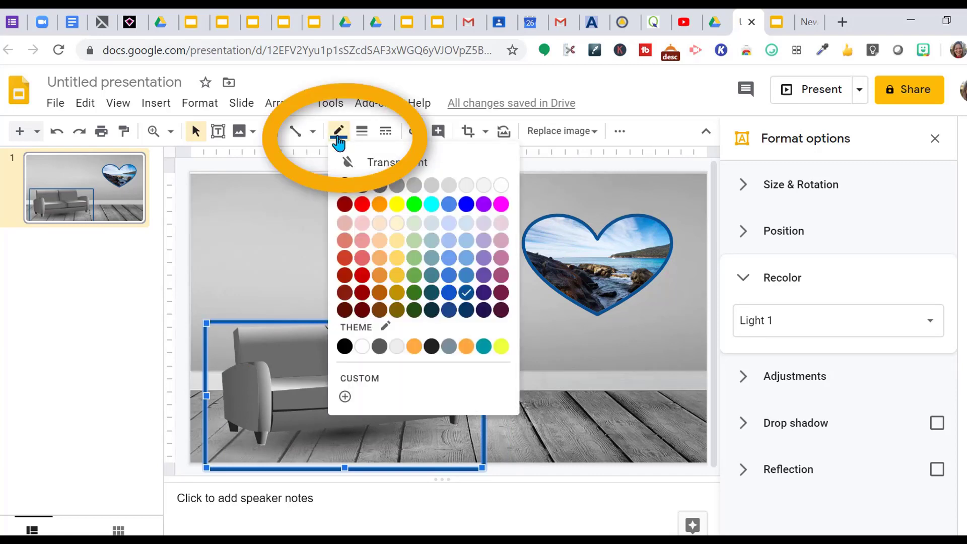
left_click(387, 162)
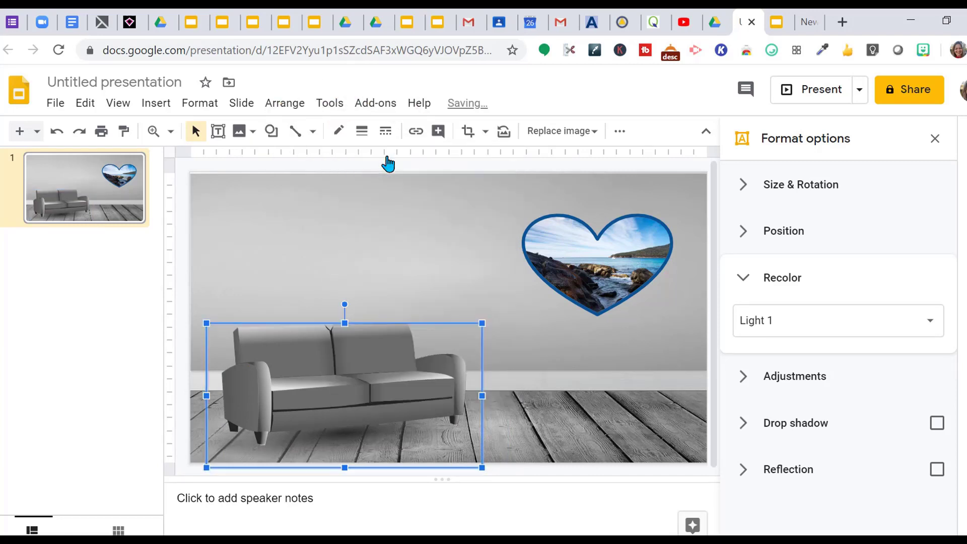
left_click(280, 223)
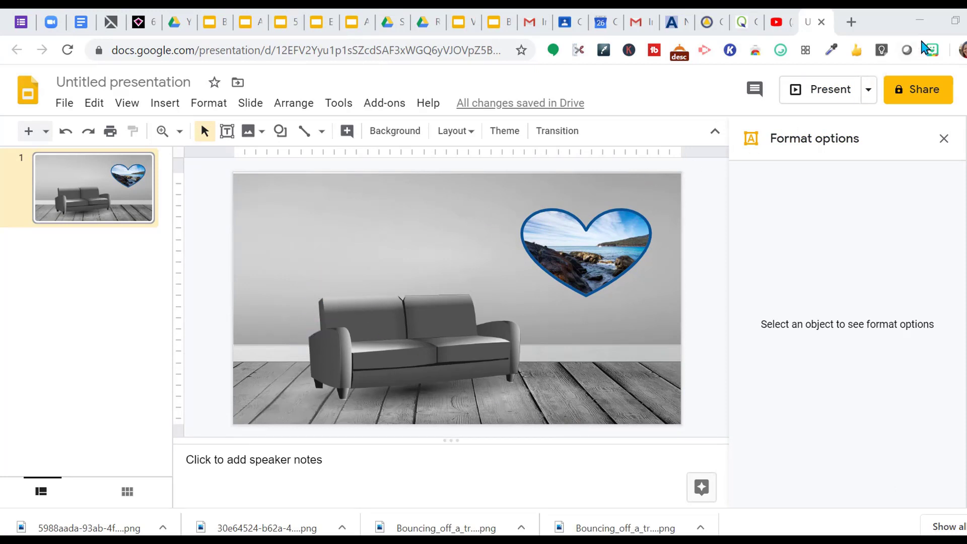
Step: Copy the waving sticker image from the Bitmoji extension
left_click(932, 49)
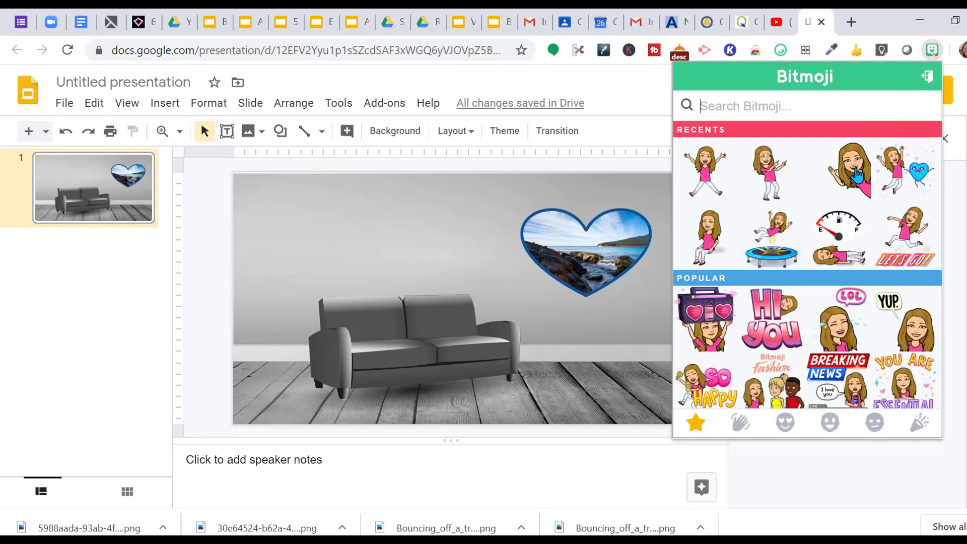
left_click(856, 174)
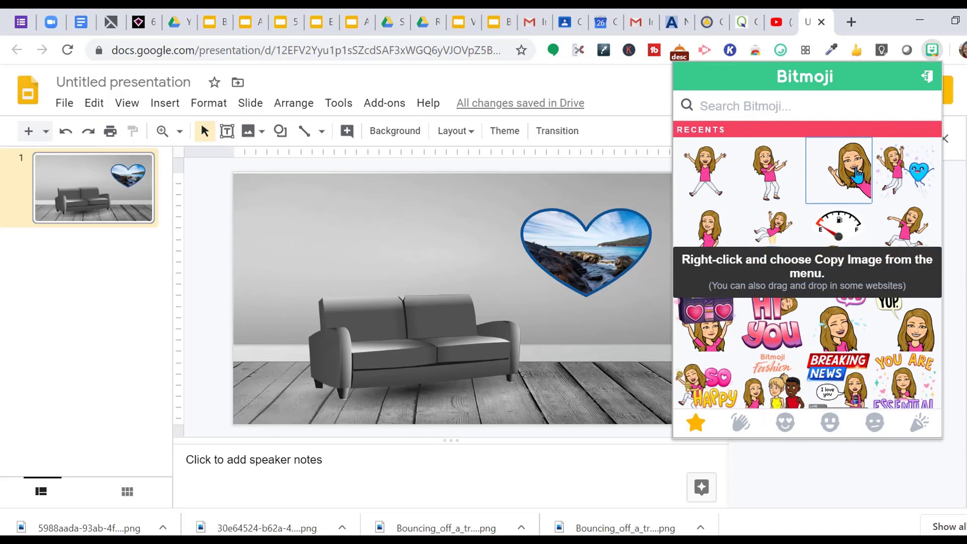
right_click(856, 174)
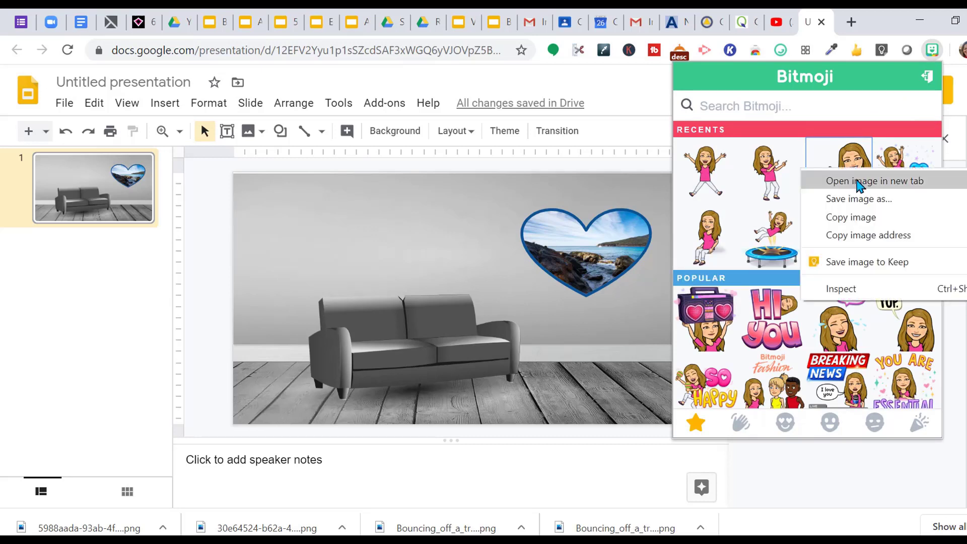
left_click(859, 221)
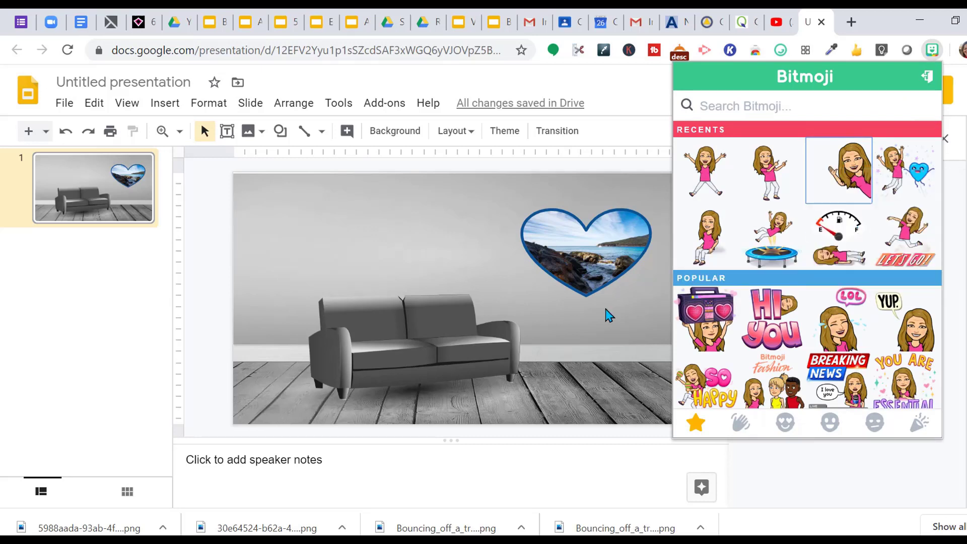
Step: Paste the waving Bitmoji onto the slide and move it beside the couch's left end
left_click(558, 344)
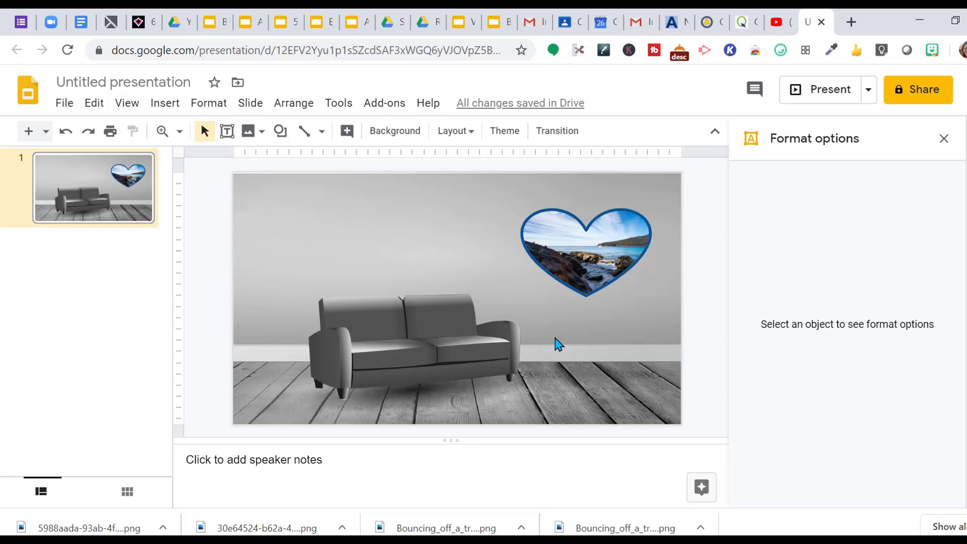
key("ctrl+v")
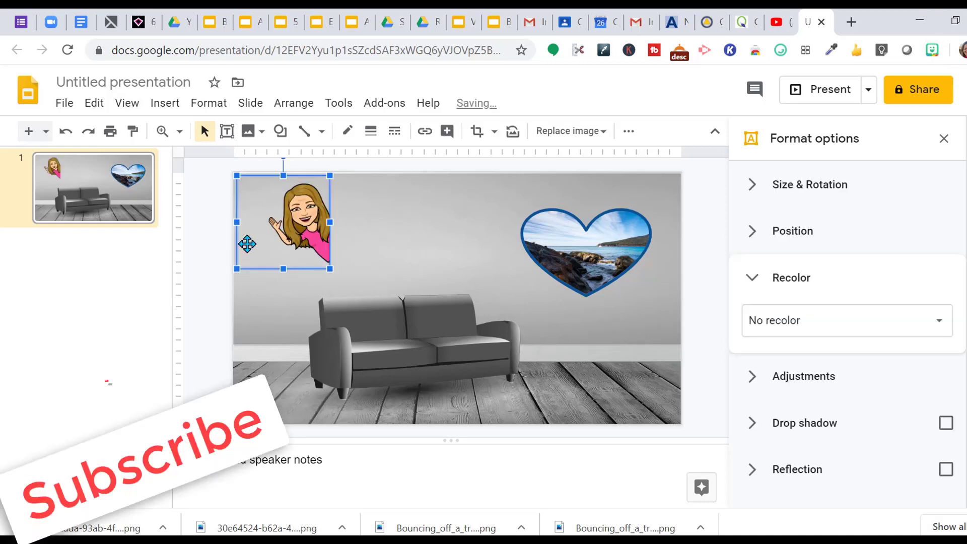
left_click_drag(294, 214, 286, 306)
left_click(473, 395)
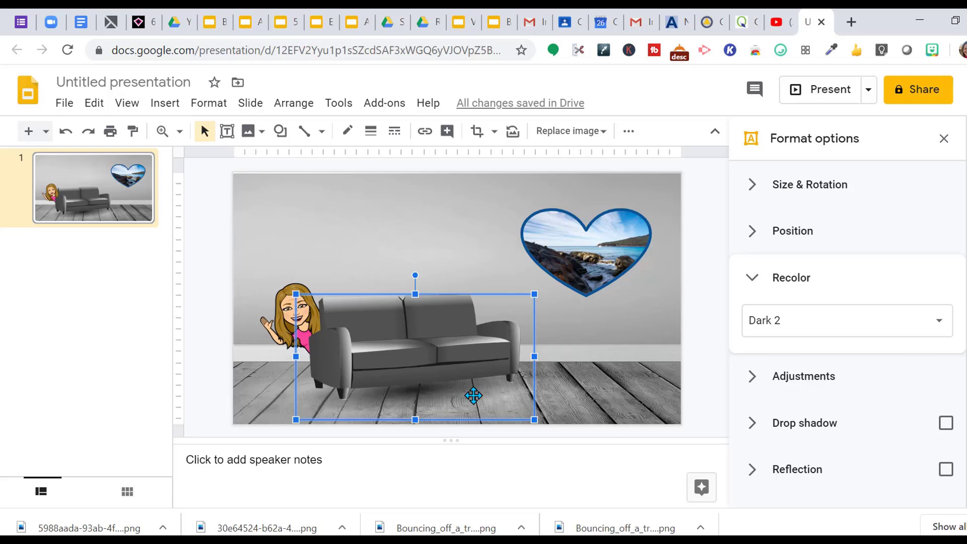
Step: Deselect the couch, open a new browser tab, and start typing the remove.bg address
left_click(610, 363)
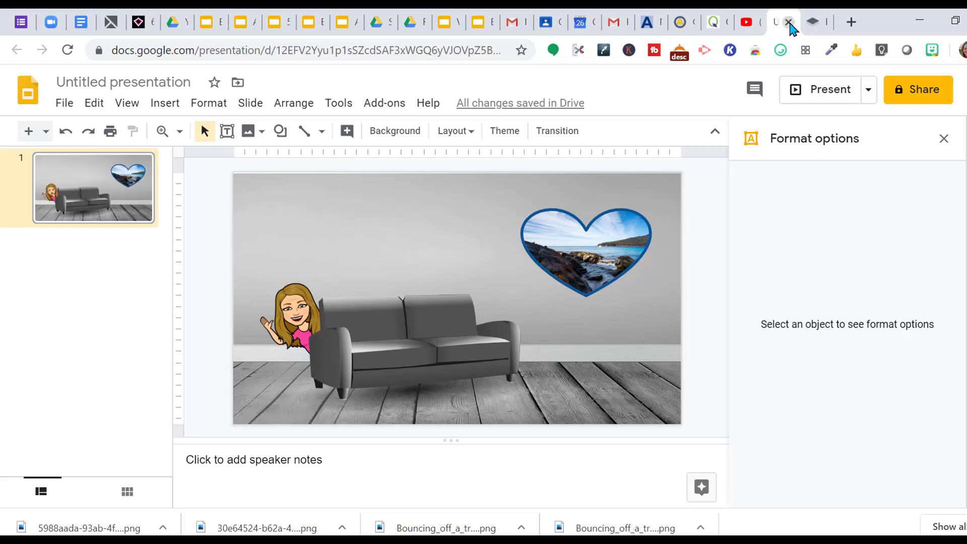
left_click(851, 22)
type("remo")
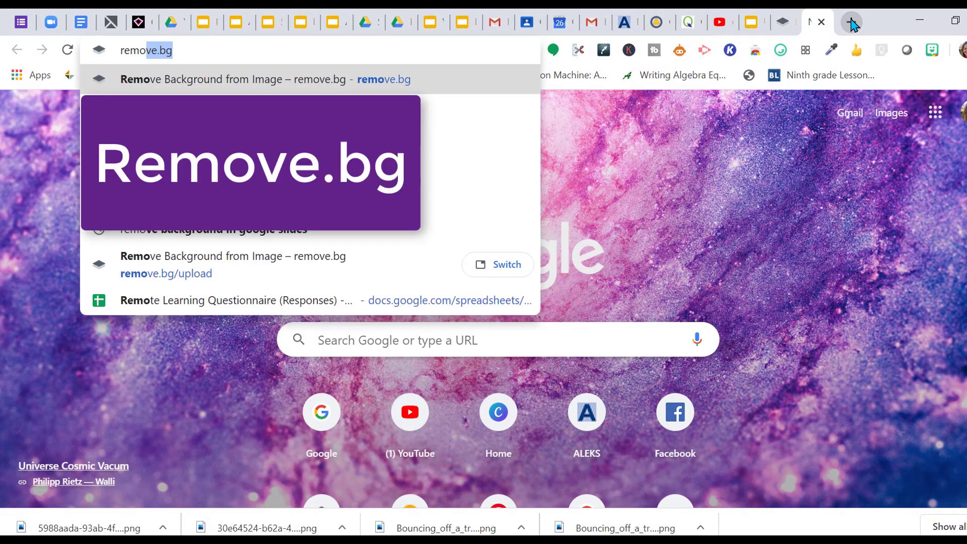
Step: Go to remove.bg, dismiss the file picker, and scroll through the page
key("Return")
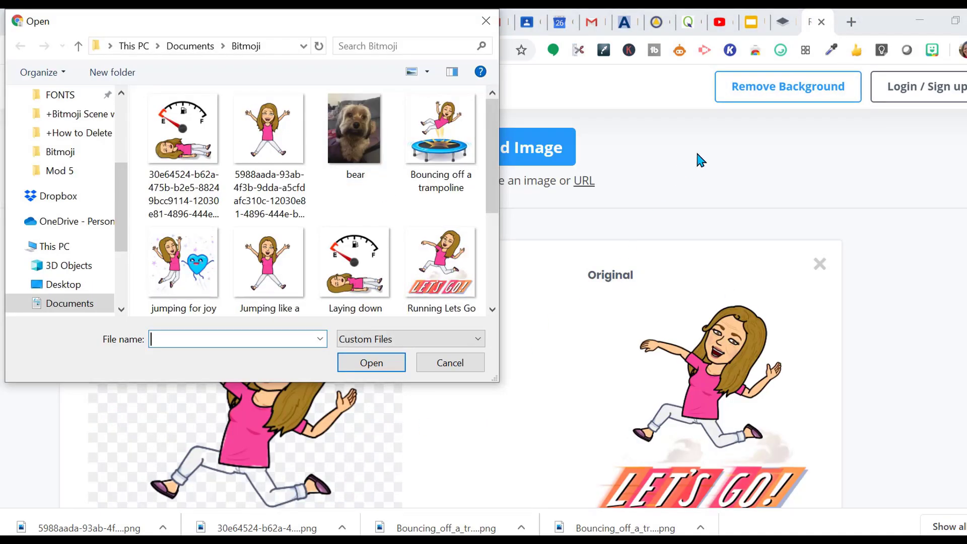
left_click(463, 368)
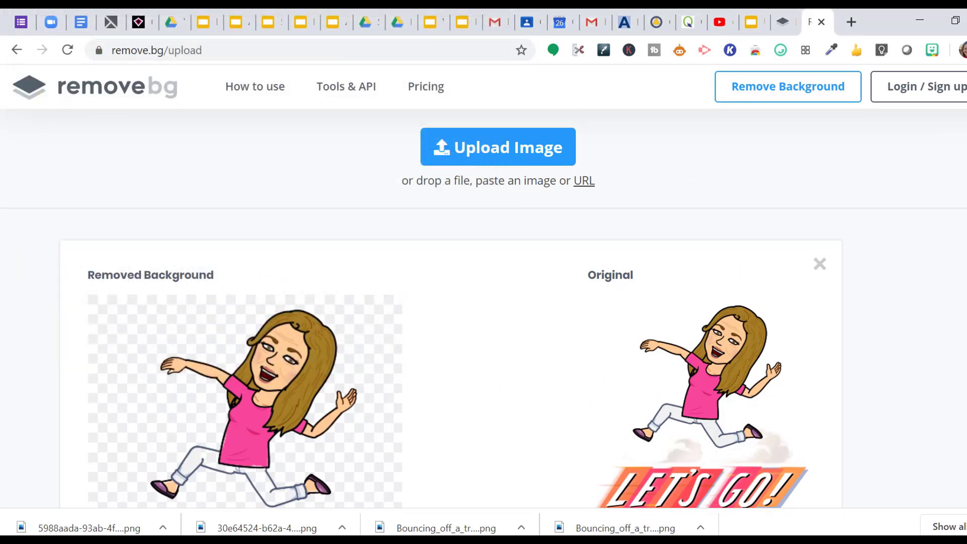
scroll(483, 307, "down", 2)
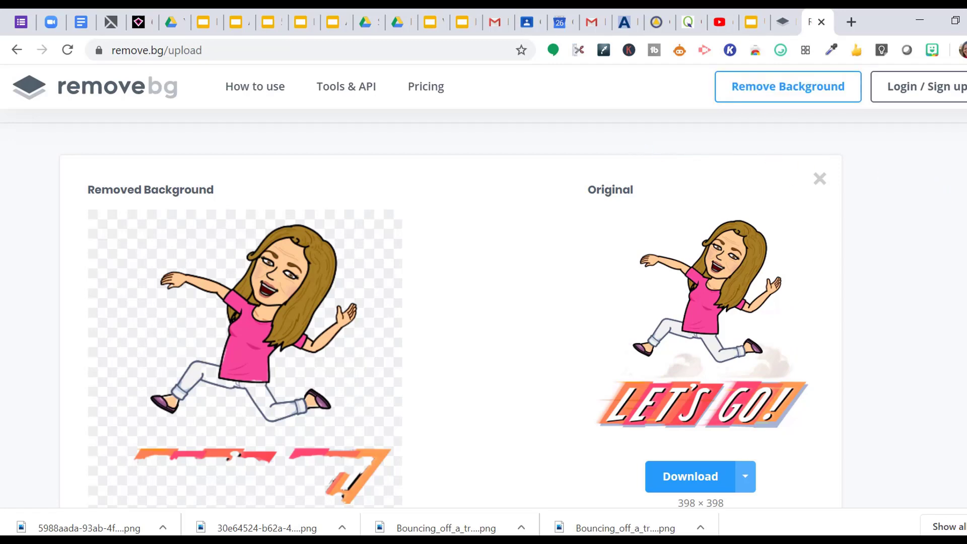
scroll(484, 302, "up", 2)
Step: Paste the dog photo into remove.bg to get its 433 × 577 transparent cut-out
key("ctrl+v")
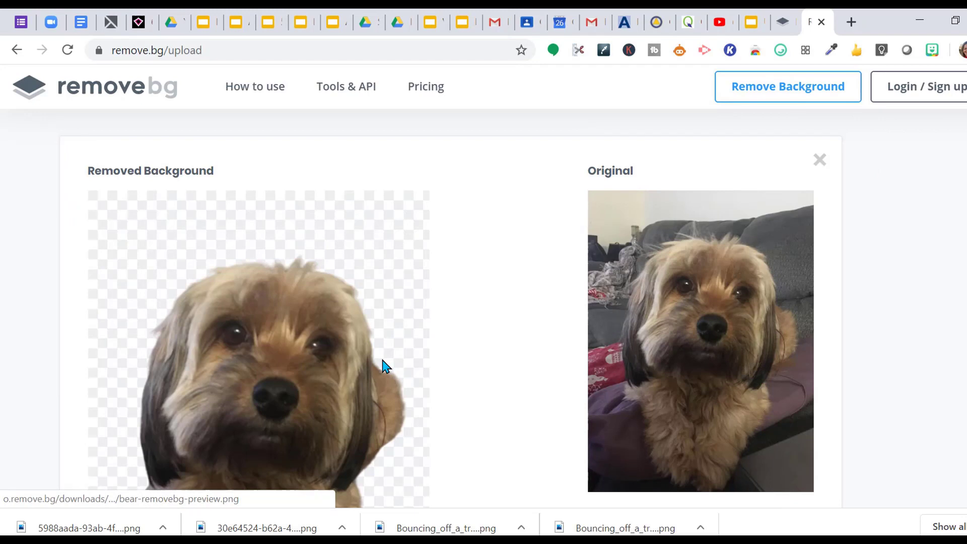
scroll(451, 308, "down", 3)
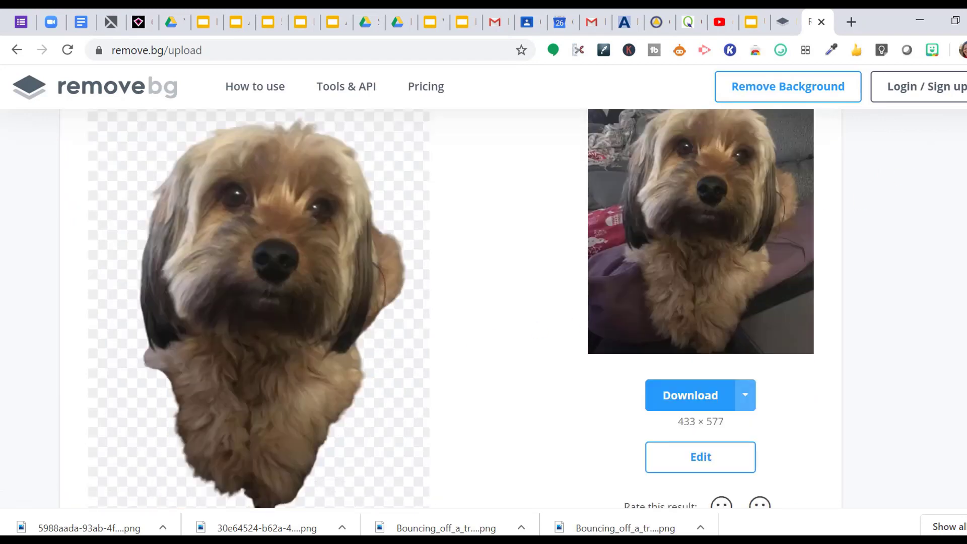
scroll(451, 309, "up", 1)
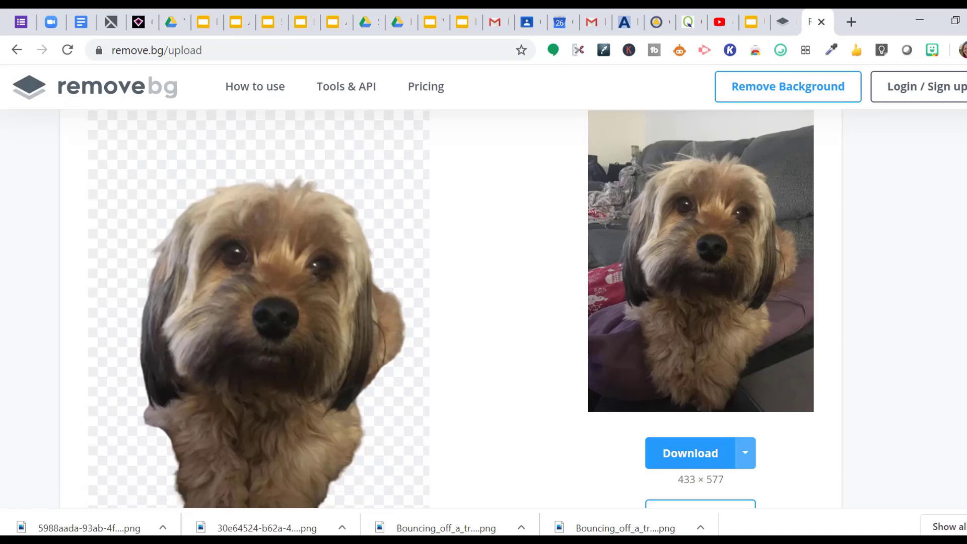
scroll(943, 211, "down", 1)
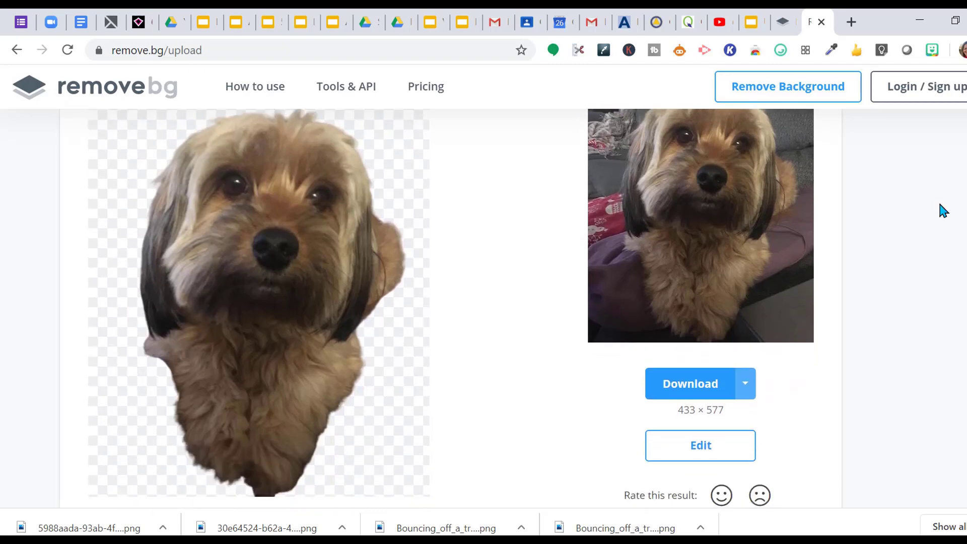
Step: Touch up the dog's ear with Erase/Restore, then undo the restored strokes
left_click(712, 444)
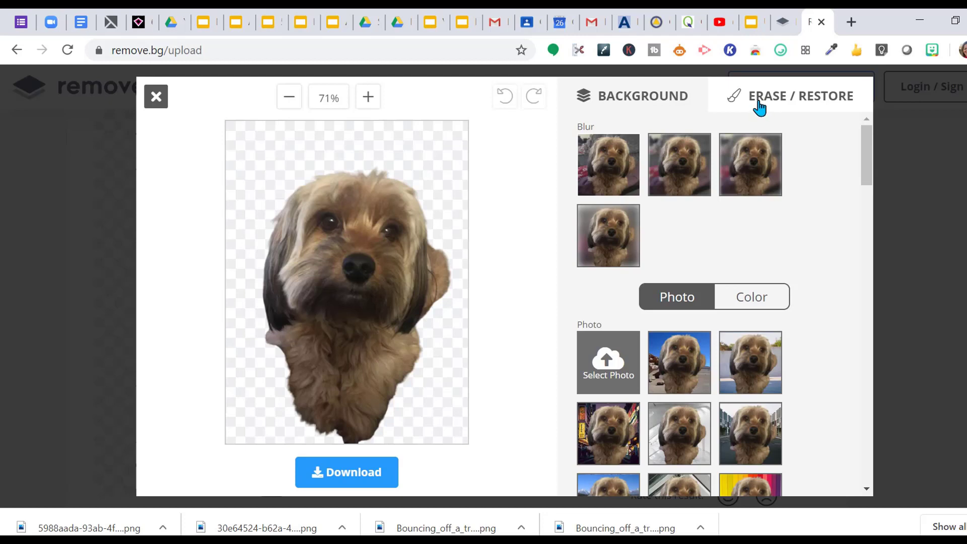
left_click(761, 107)
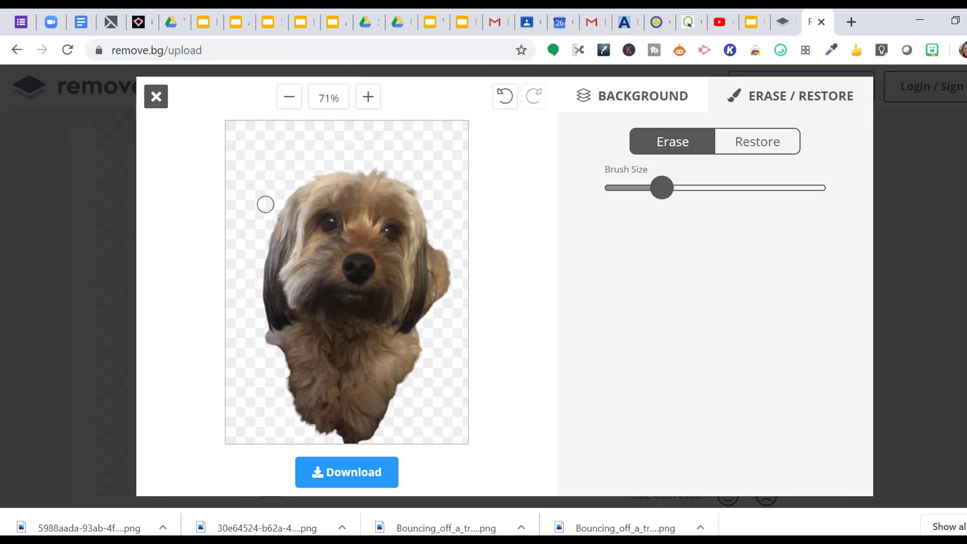
mouse_move(266, 204)
left_mouse_down()
mouse_move(283, 216)
mouse_move(272, 248)
left_mouse_up()
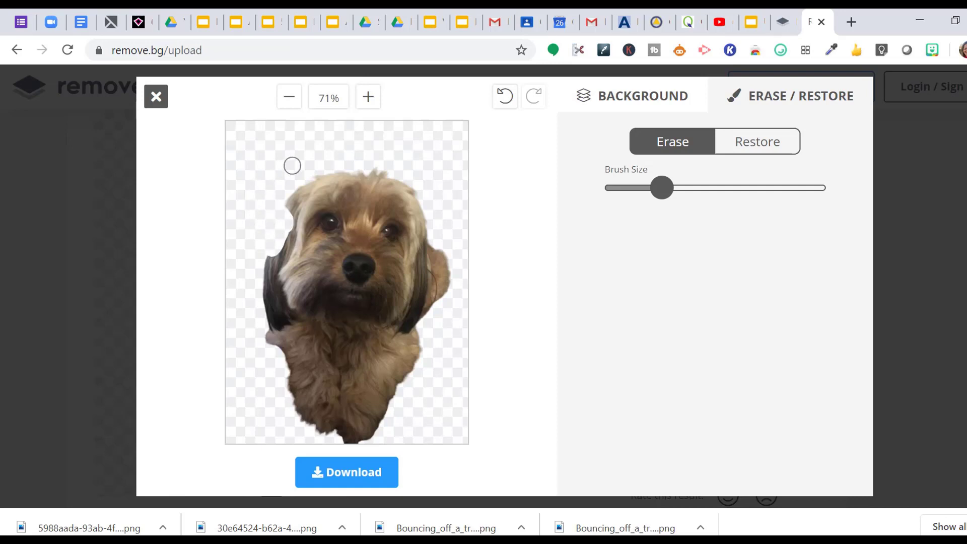
left_click(749, 144)
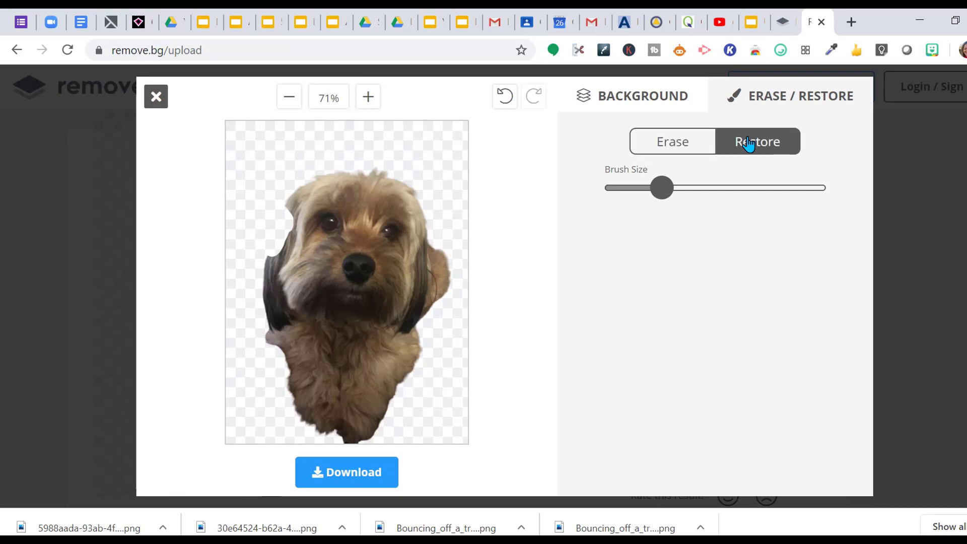
mouse_move(285, 199)
left_mouse_down()
mouse_move(292, 233)
mouse_move(267, 252)
mouse_move(289, 203)
mouse_move(262, 229)
mouse_move(280, 236)
mouse_move(282, 222)
mouse_move(266, 258)
mouse_move(241, 199)
mouse_move(308, 135)
mouse_move(331, 129)
left_mouse_up()
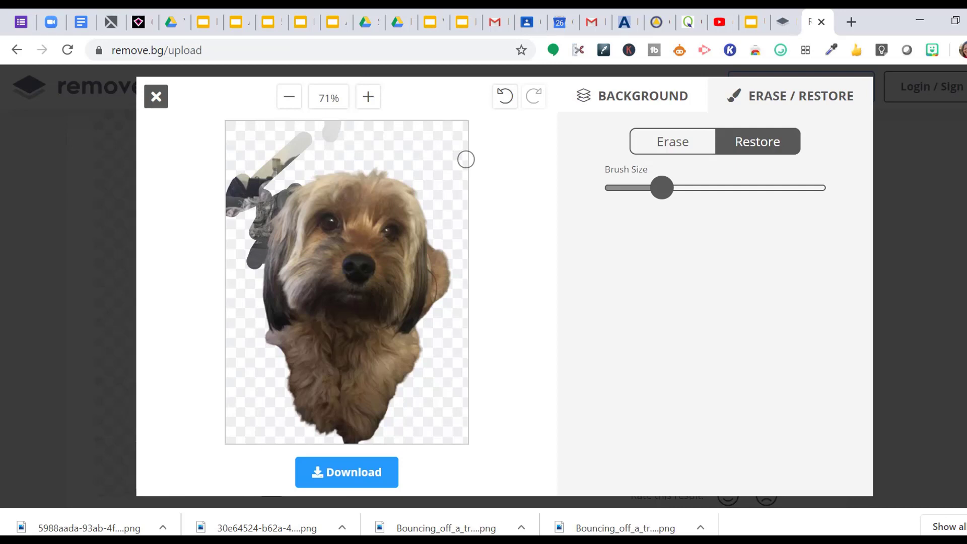
left_click(505, 97)
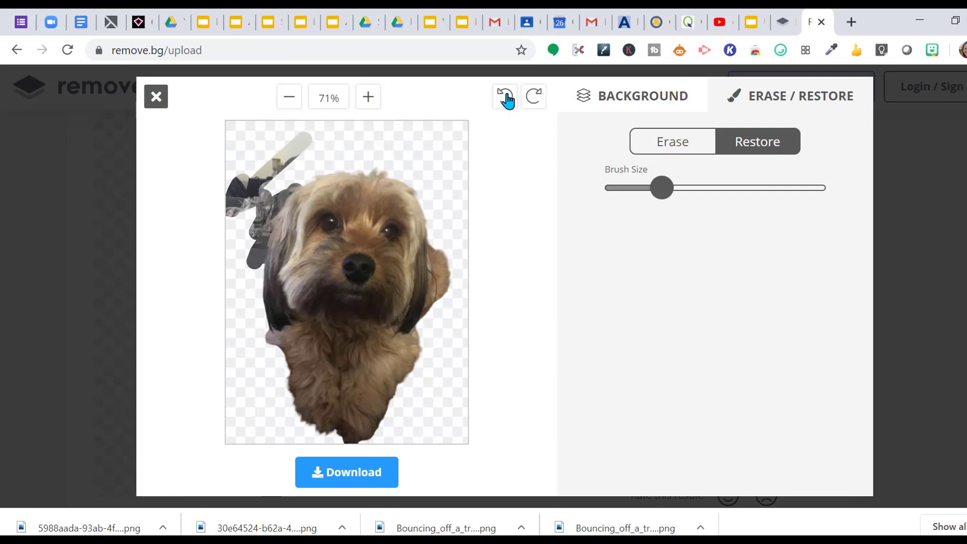
left_click(505, 97)
left_click(505, 97)
left_click(505, 96)
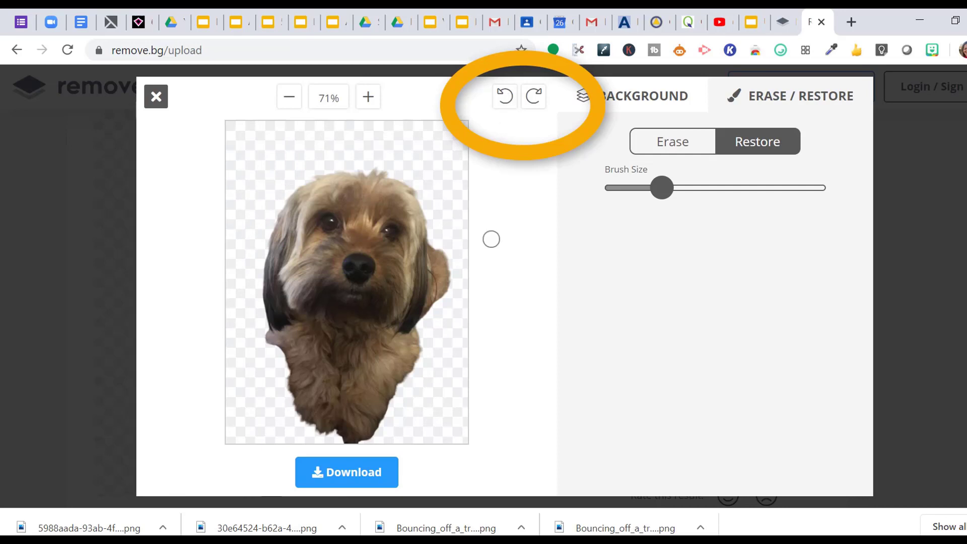
Step: Download the cut-out as the bear-removebg PNG, show it in its folder, and return to Slides
left_click(360, 479)
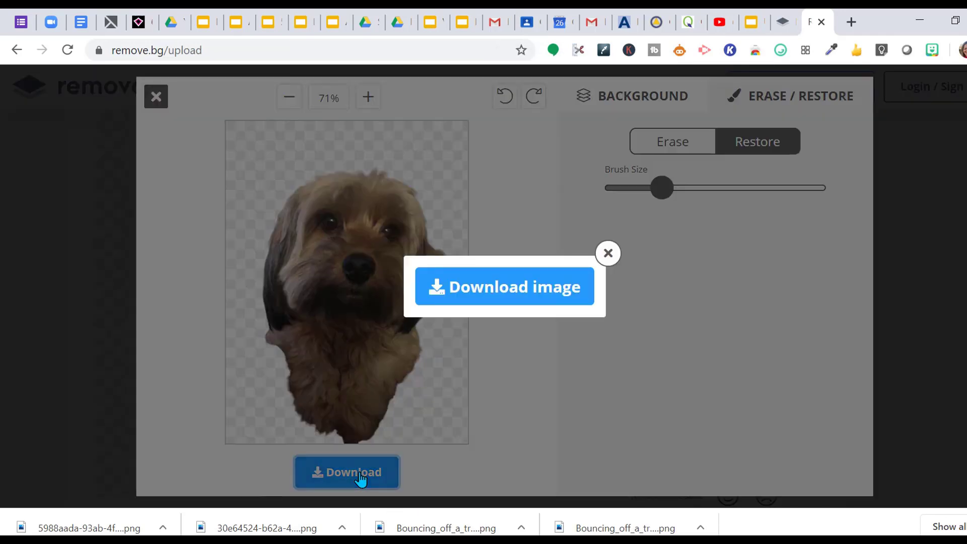
left_click(163, 527)
left_click(203, 473)
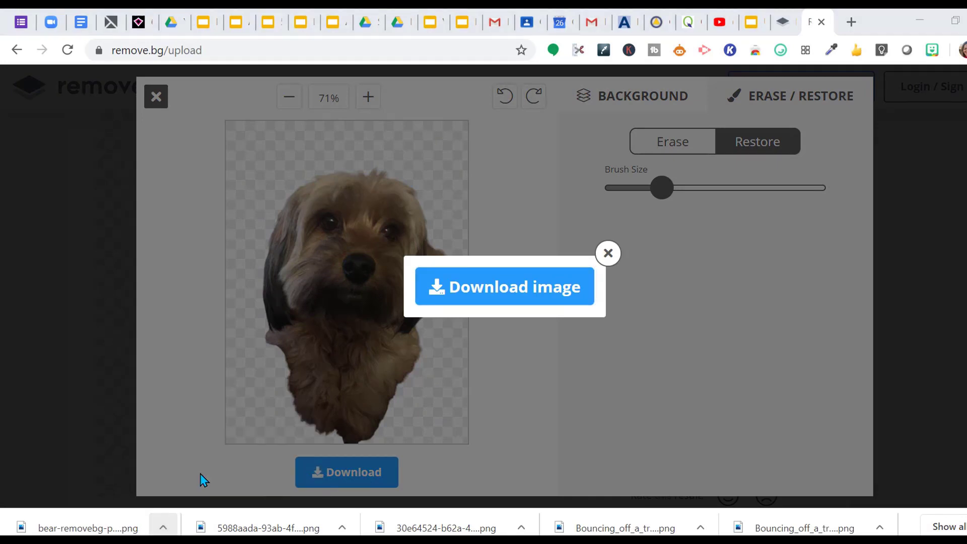
left_click(751, 23)
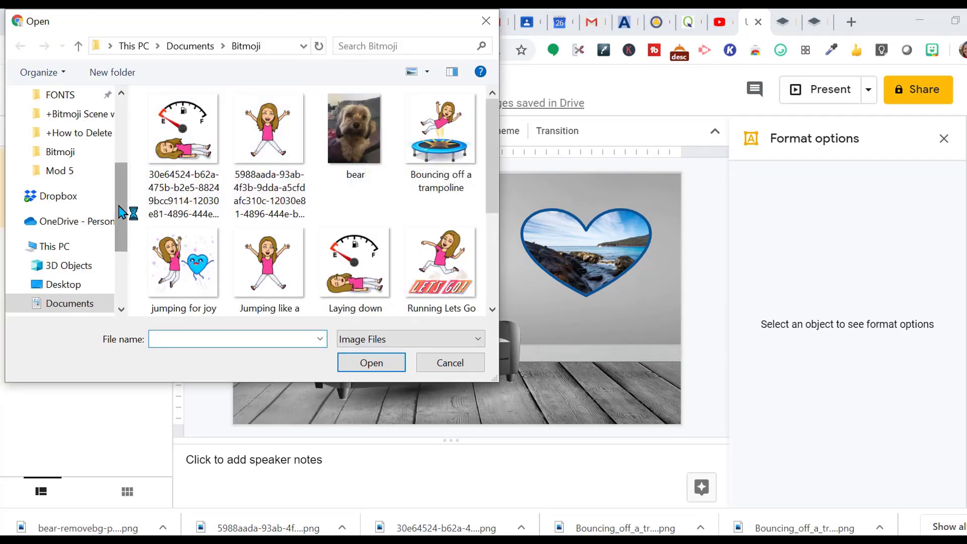
Step: Insert bear-removebg-preview from the Music folder onto the slide
scroll(119, 212, "down", 1)
left_click_drag(119, 211, 119, 235)
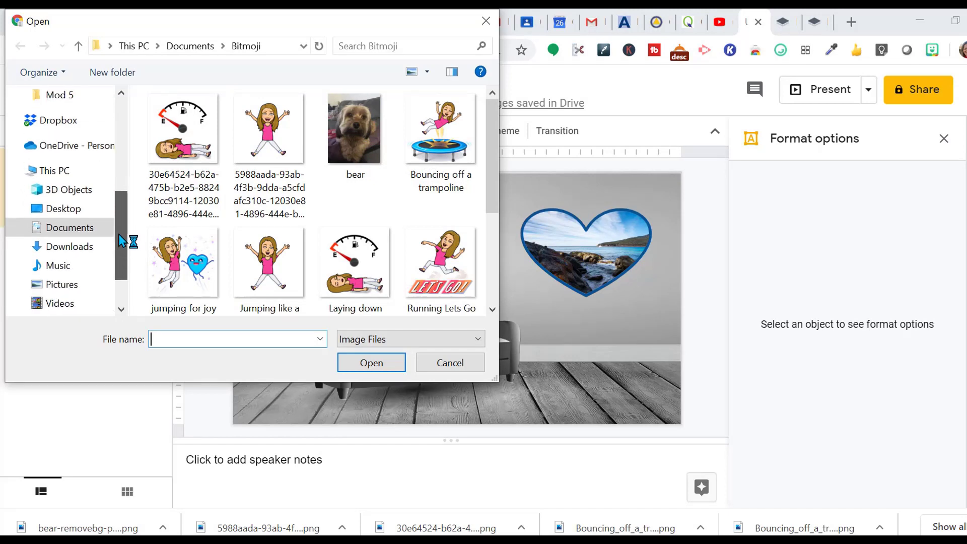
left_click(79, 264)
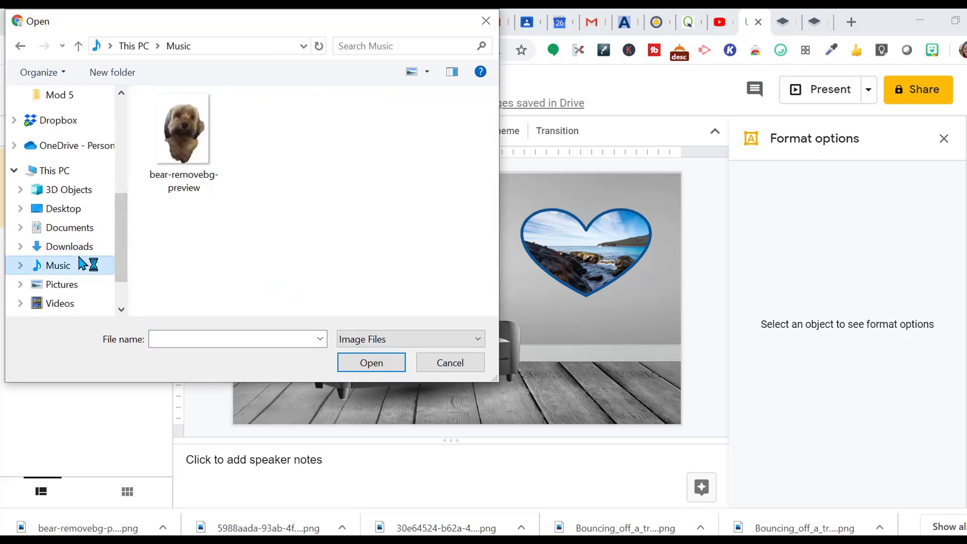
left_click(185, 129)
left_click(366, 362)
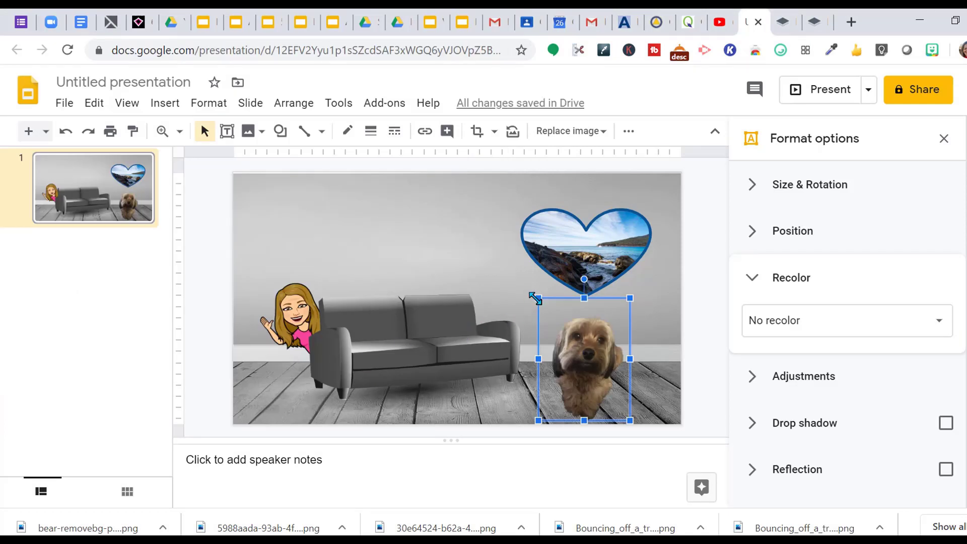
Step: Shrink the dog cut-out and seat it on the grey sofa
left_click_drag(535, 298, 555, 321)
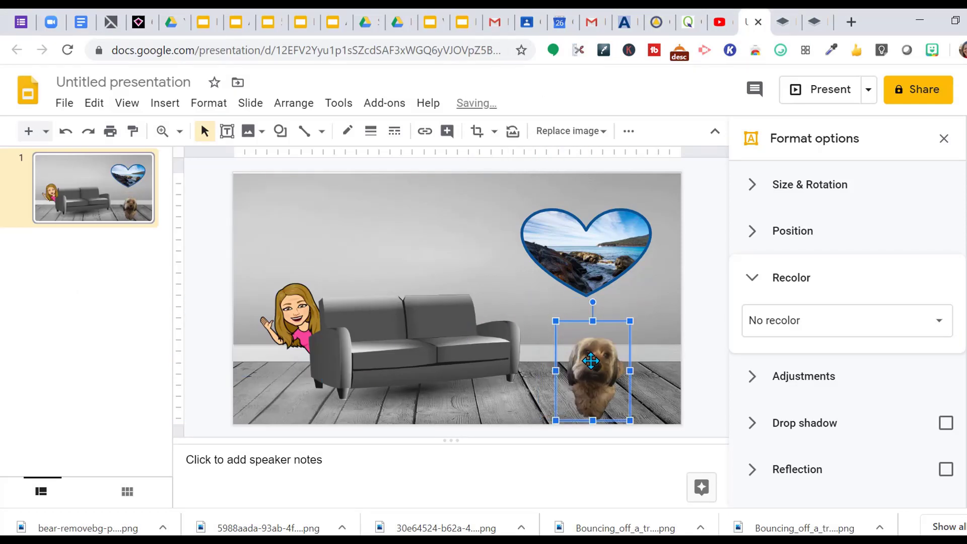
left_click_drag(463, 322, 464, 322)
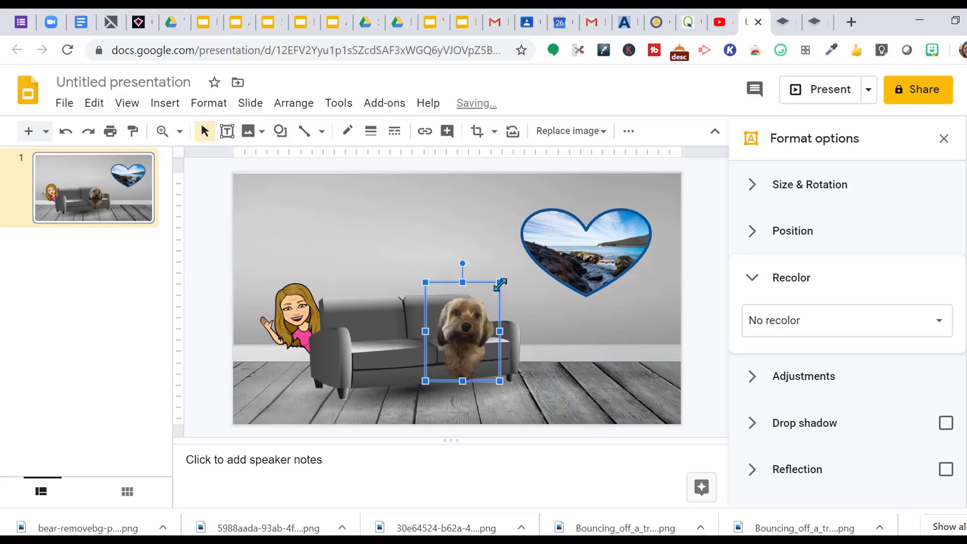
left_click_drag(500, 284, 488, 297)
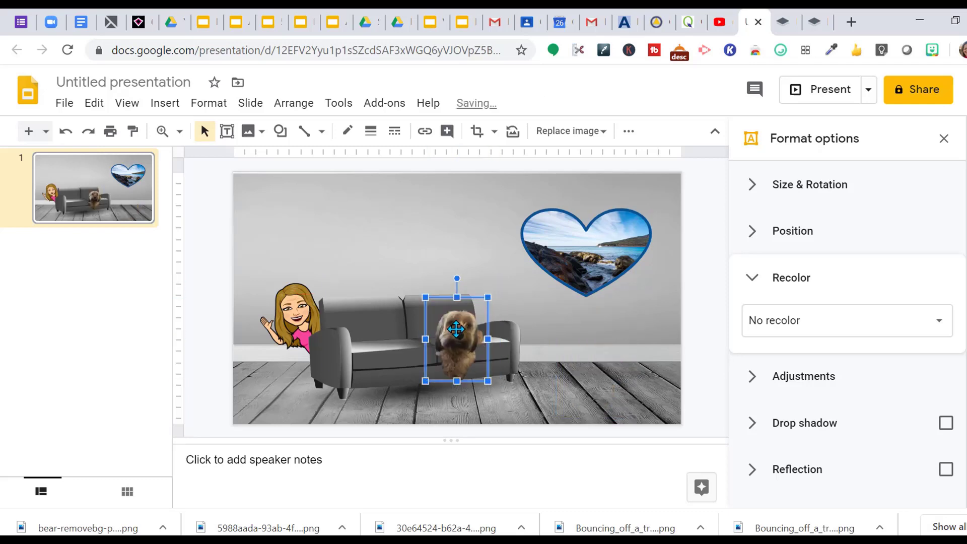
left_click_drag(457, 328, 457, 328)
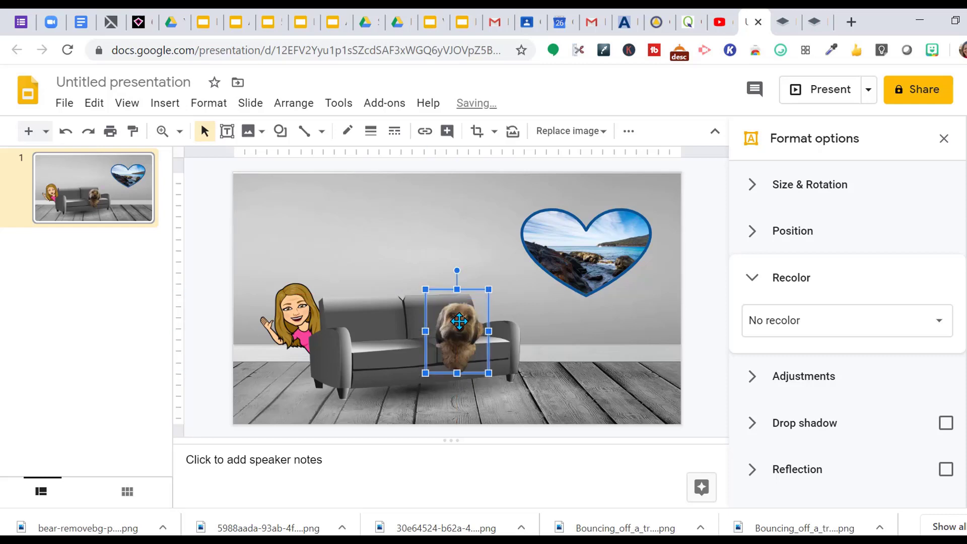
Step: Deselect the dog to view the grayscale dog and Bitmoji in the gray room
left_click(660, 360)
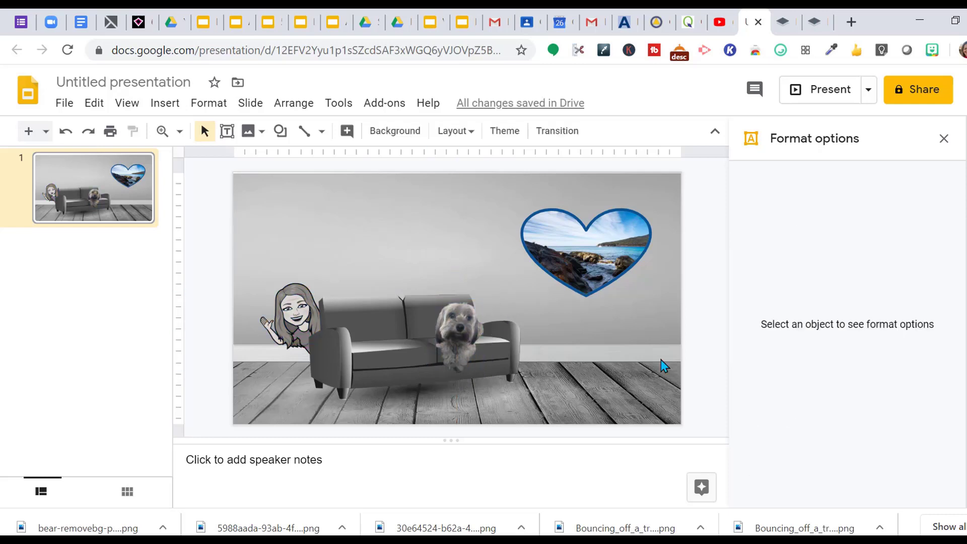